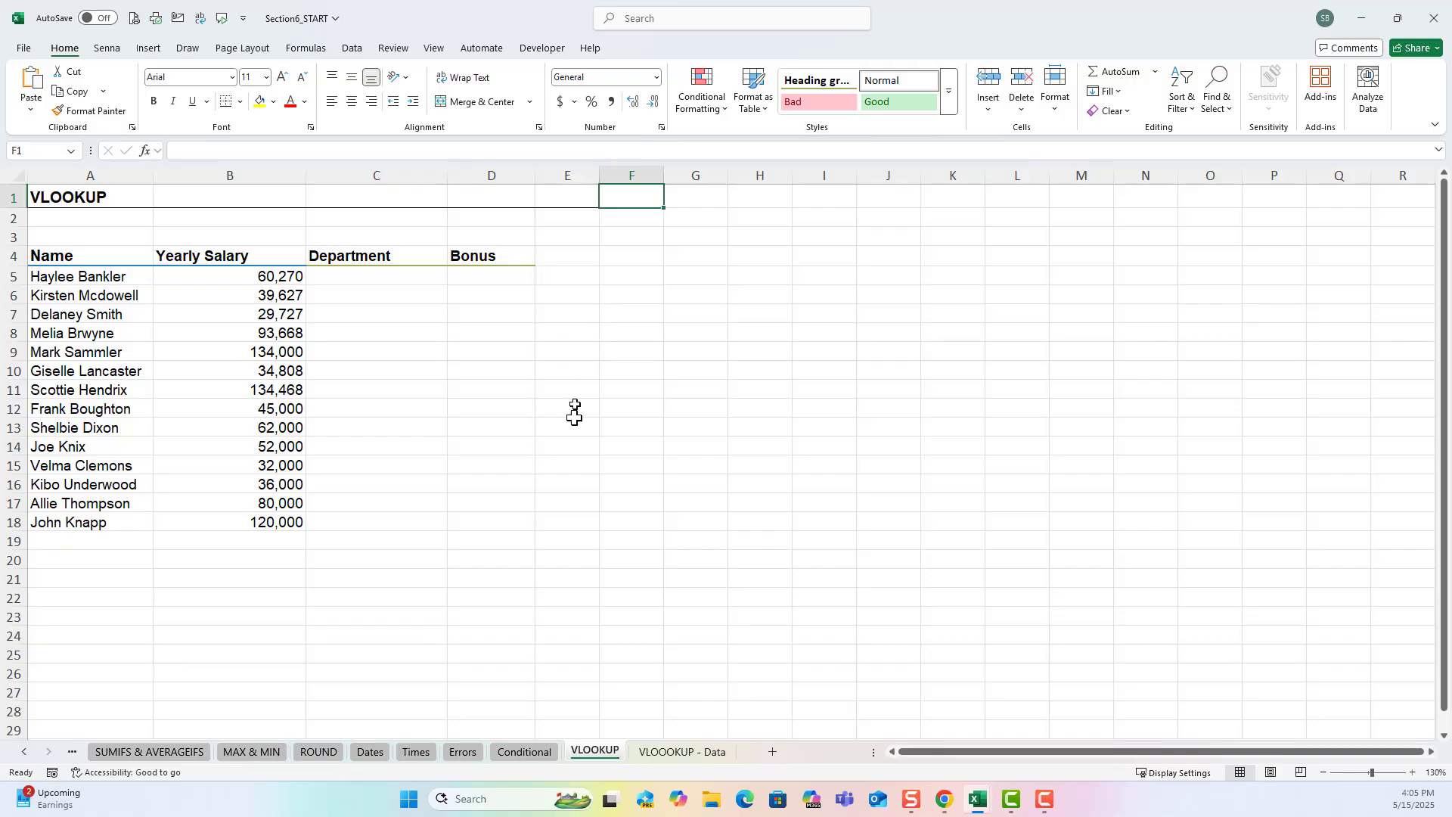
Check the VLOOOKUP - Data sheet, then start a VLOOKUP formula in C5 of the VLOOKUP sheet with A5 as lookup value.
click(688, 752)
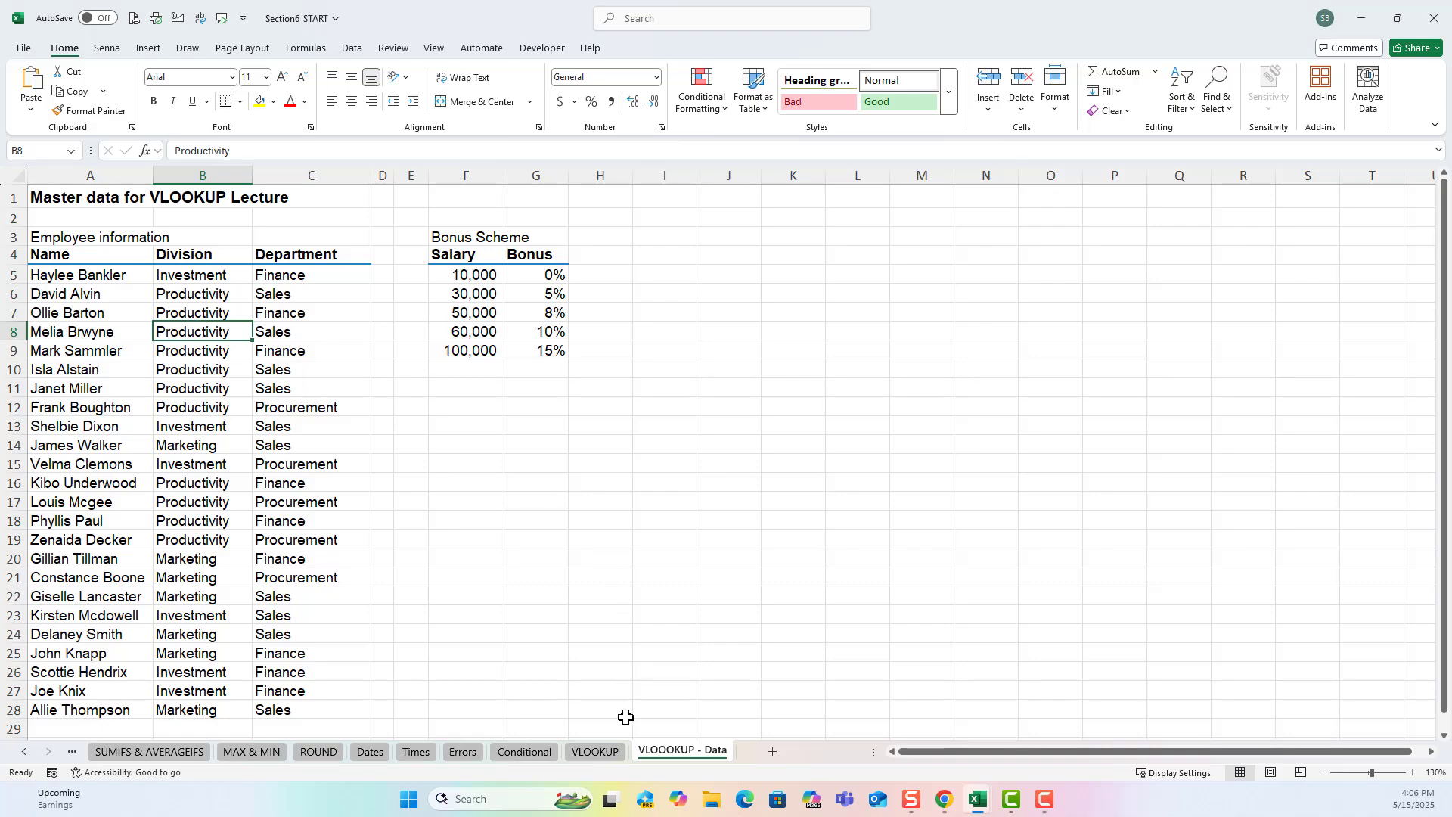
click(596, 752)
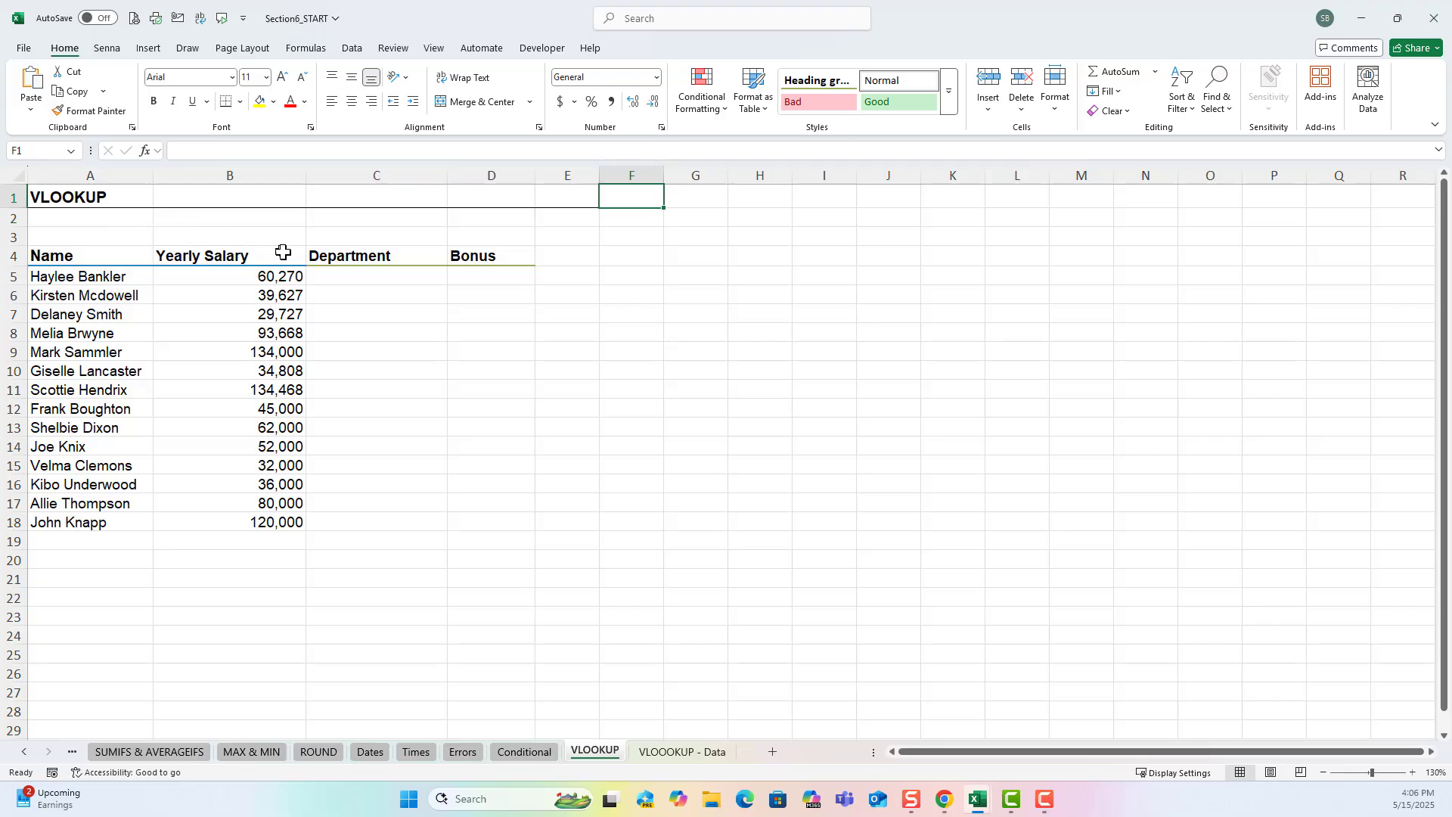
click(311, 278)
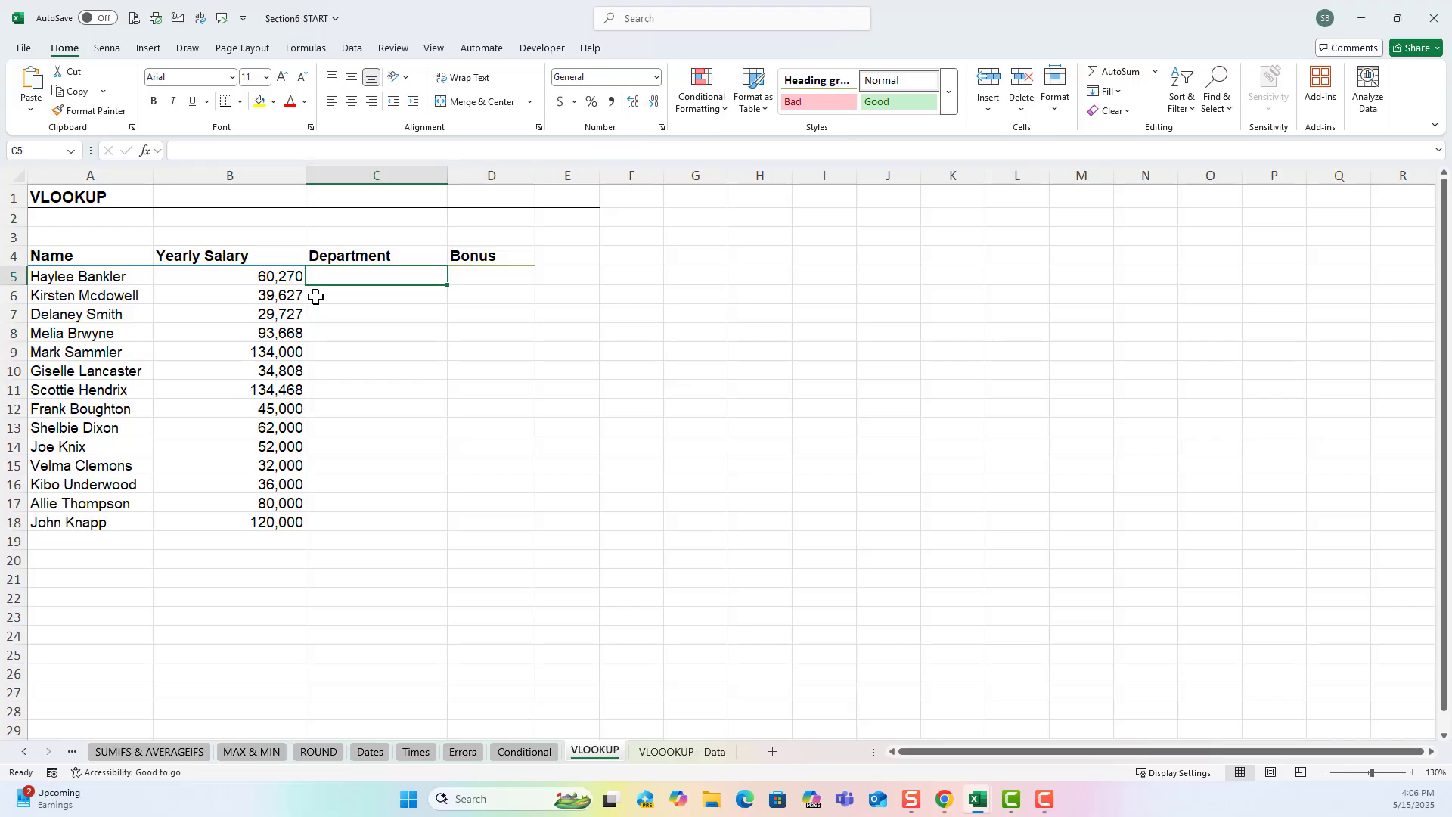
text(=v)
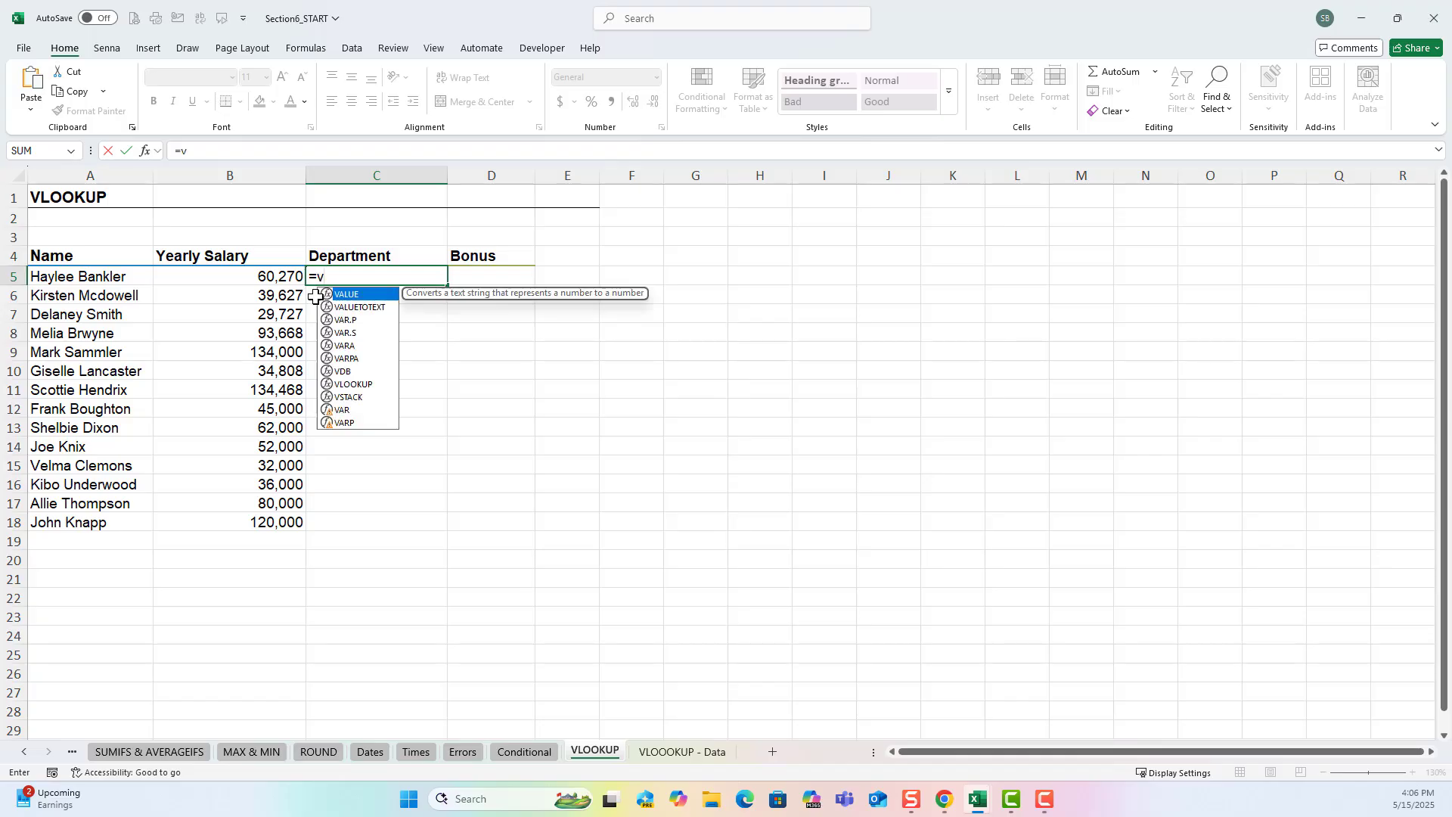
text(lok)
key(BackSpace)
text(o)
key(Tab)
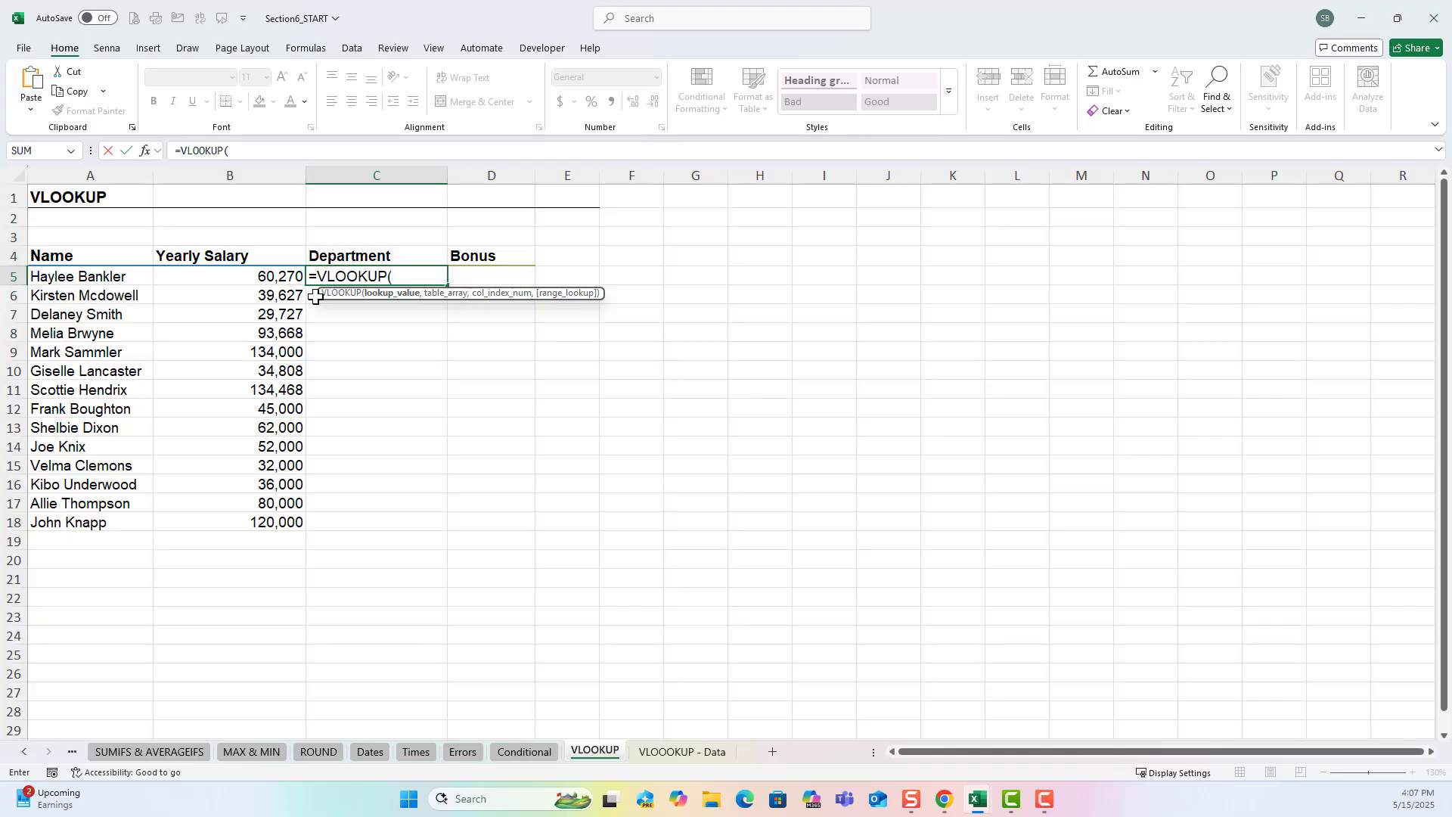
click(131, 276)
text(,)
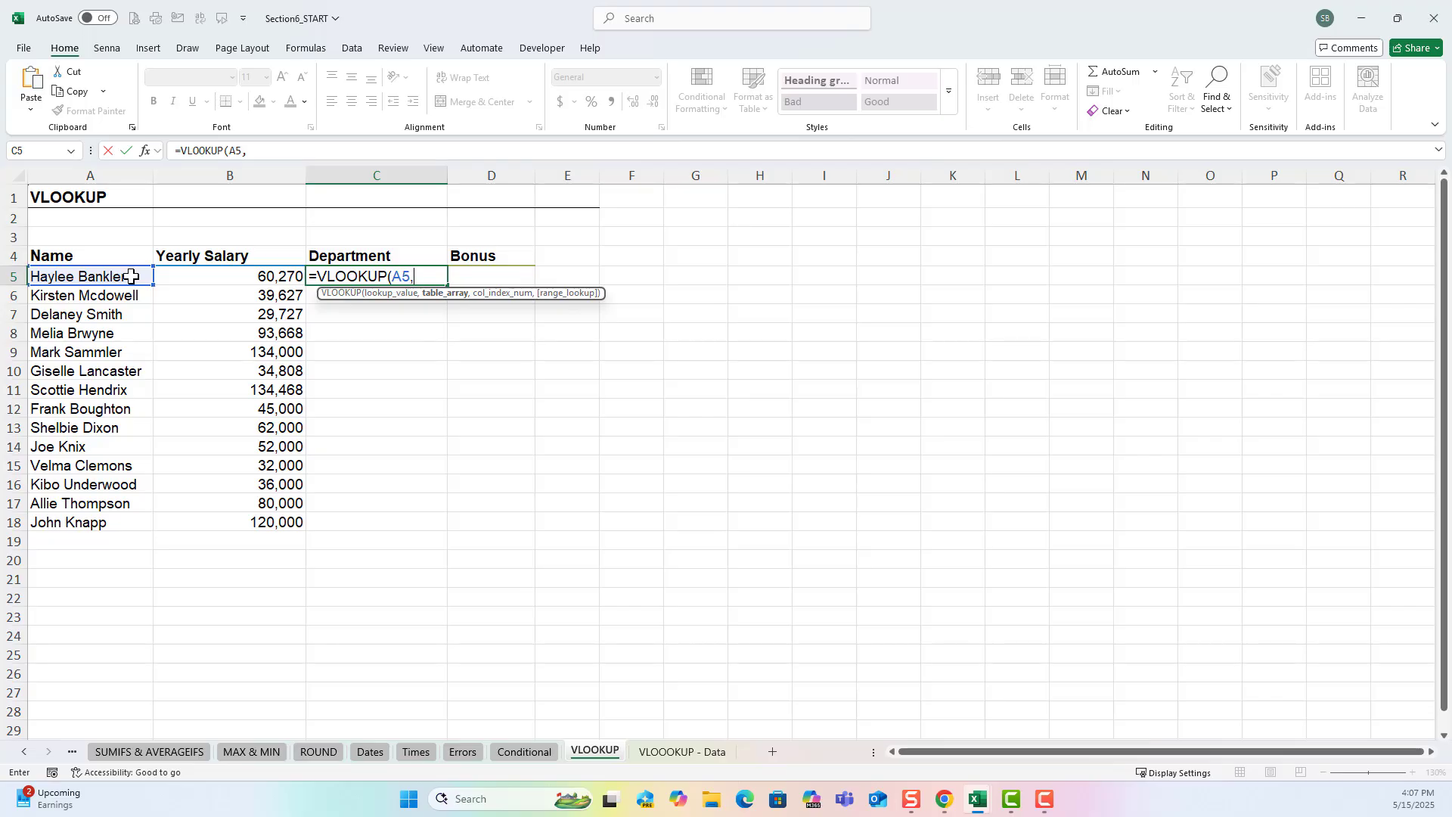
Set the formula's table array to range A5:C28 on the VLOOOKUP - Data sheet.
click(671, 751)
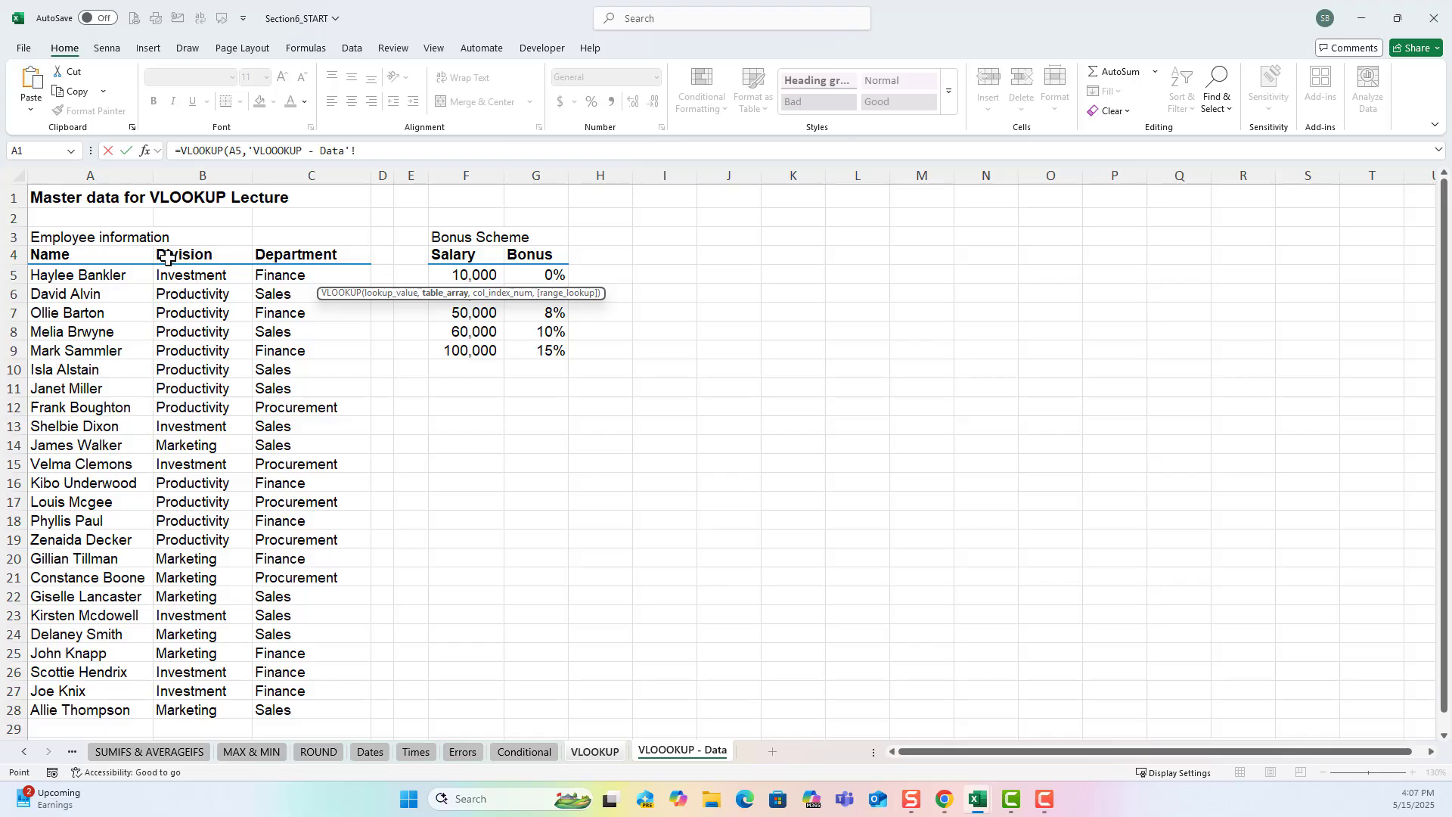
drag(189, 274, 296, 707)
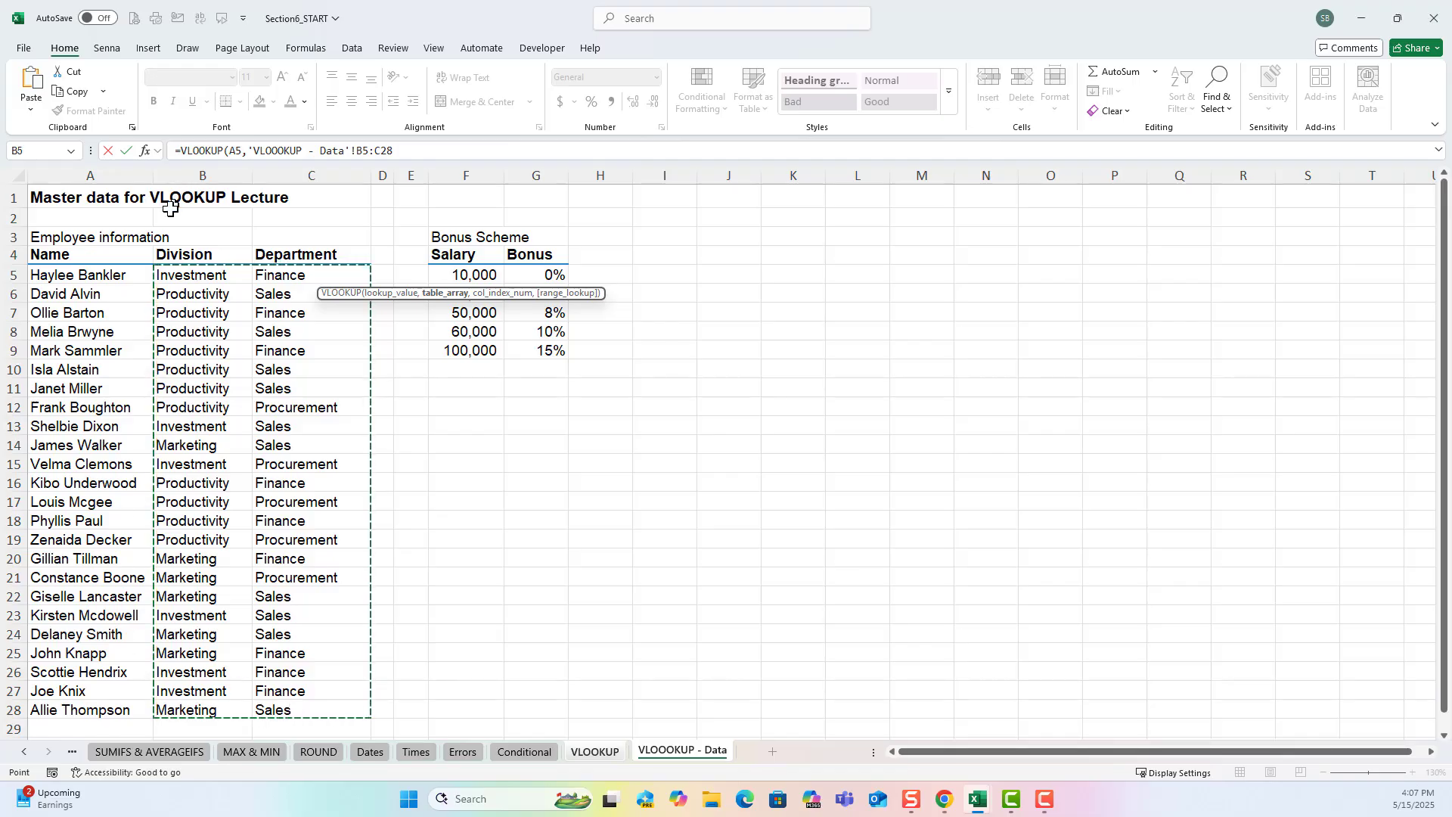
click(136, 268)
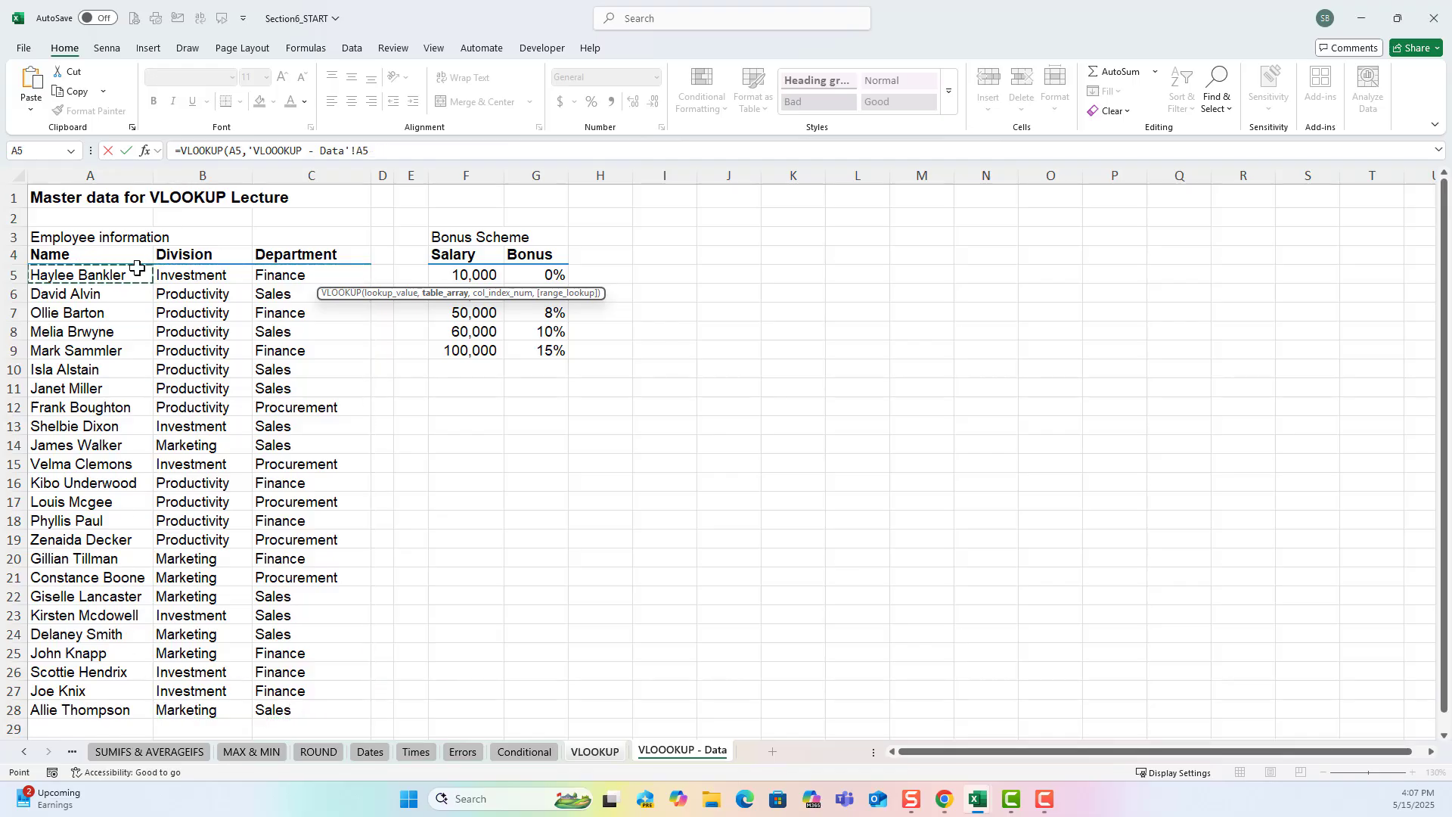
drag(137, 268, 324, 710)
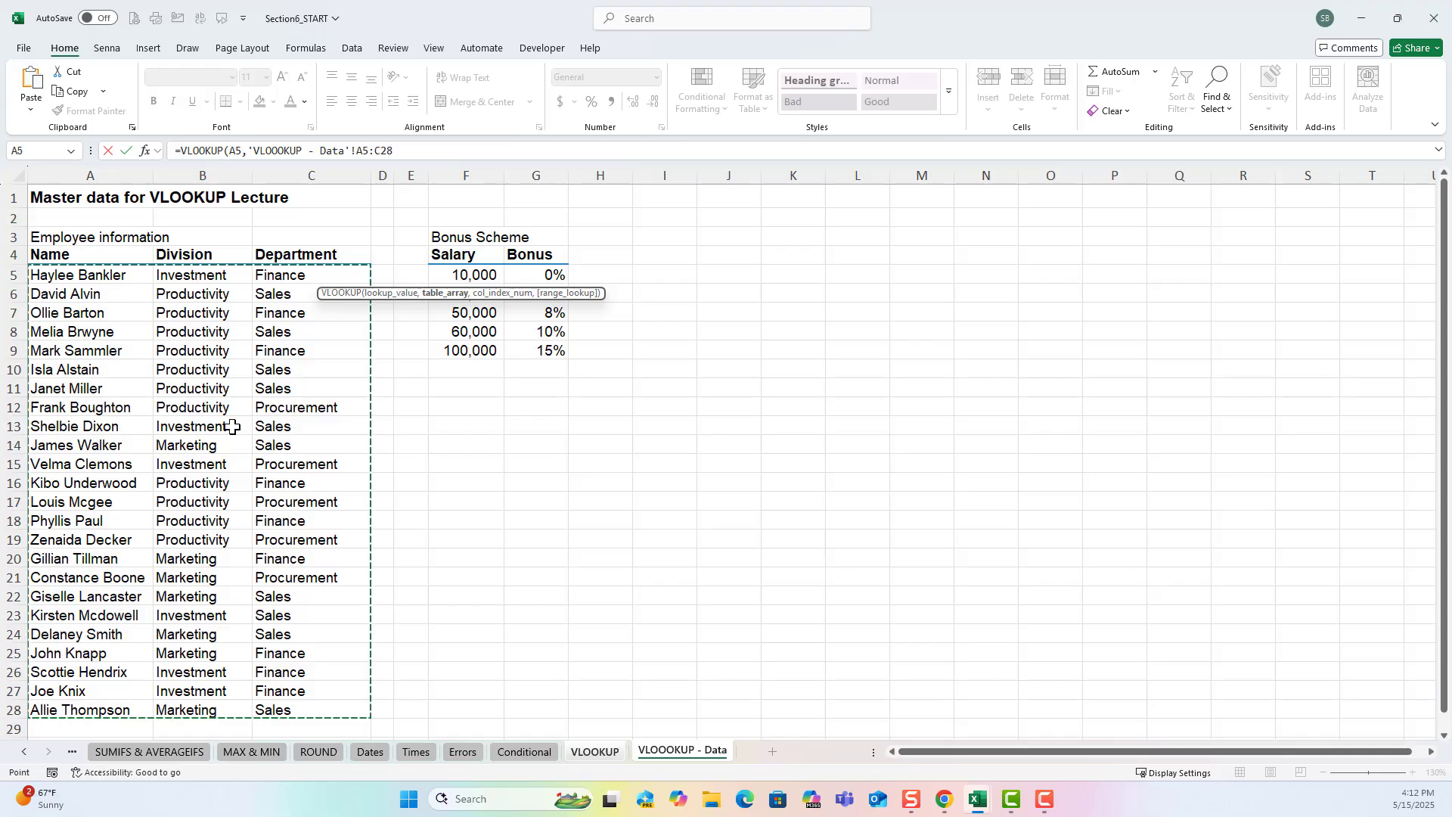
text(,)
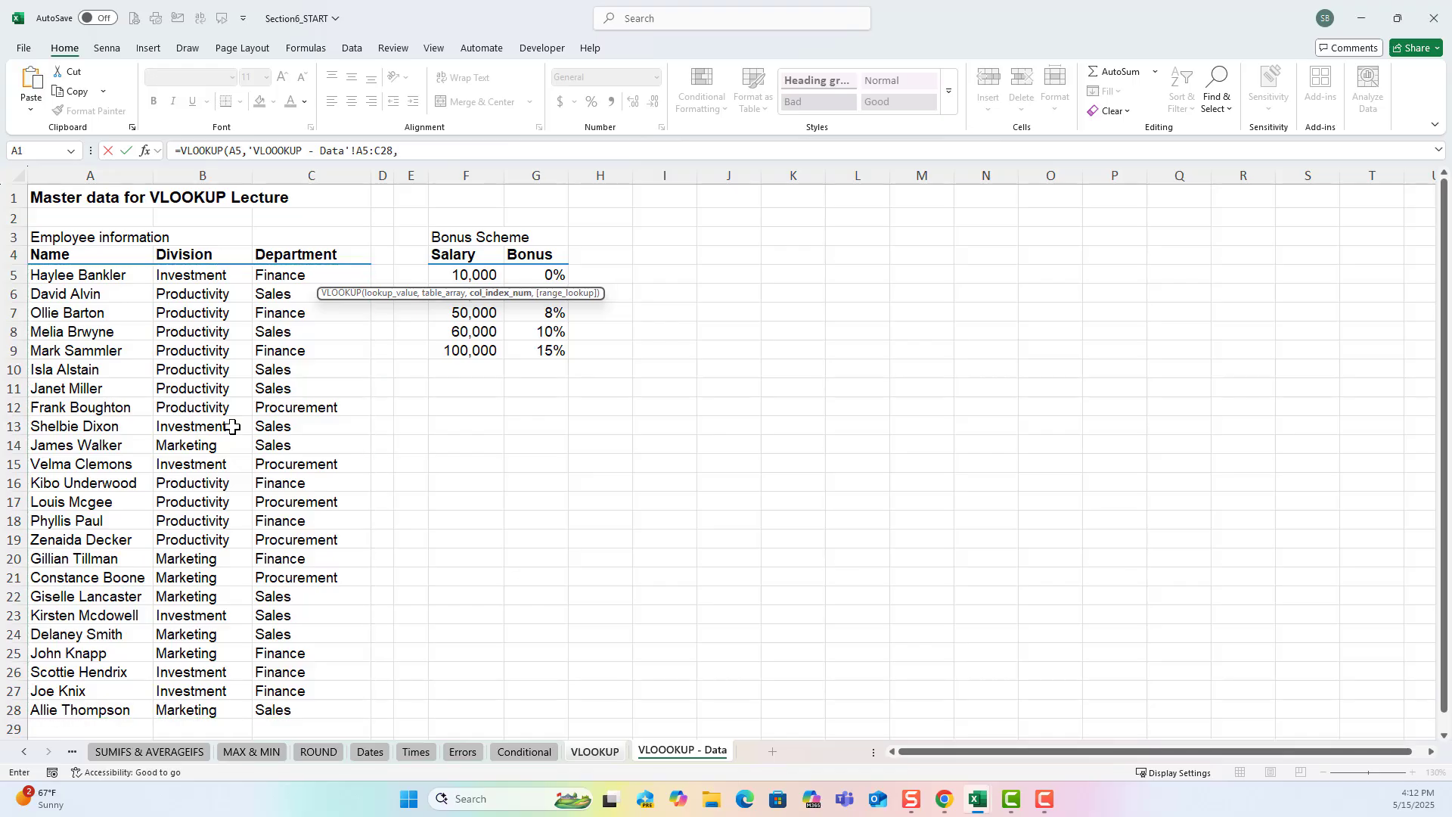
Complete the C5 formula with column index 3 and FALSE for an exact match.
click(611, 753)
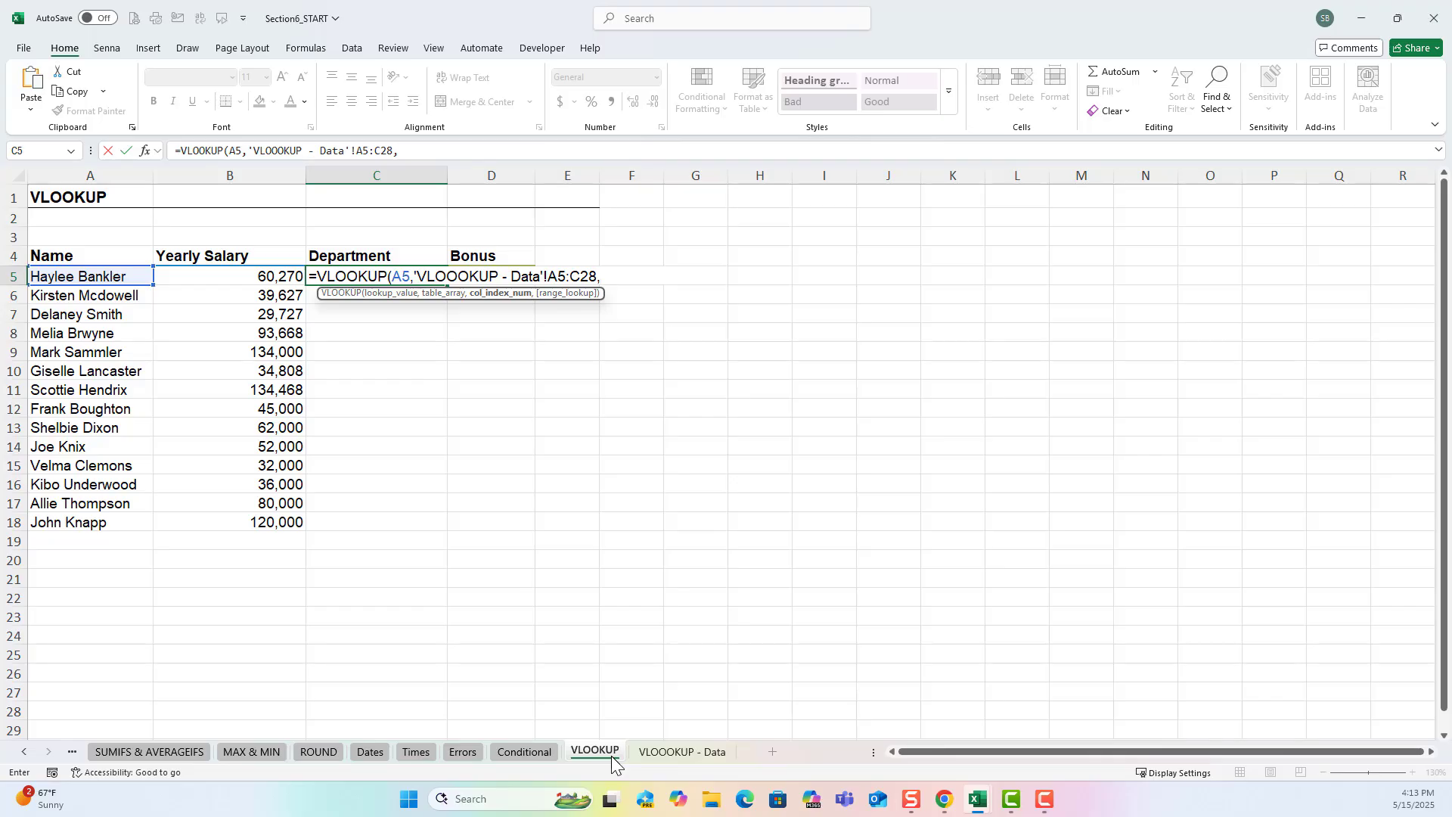
text(3)
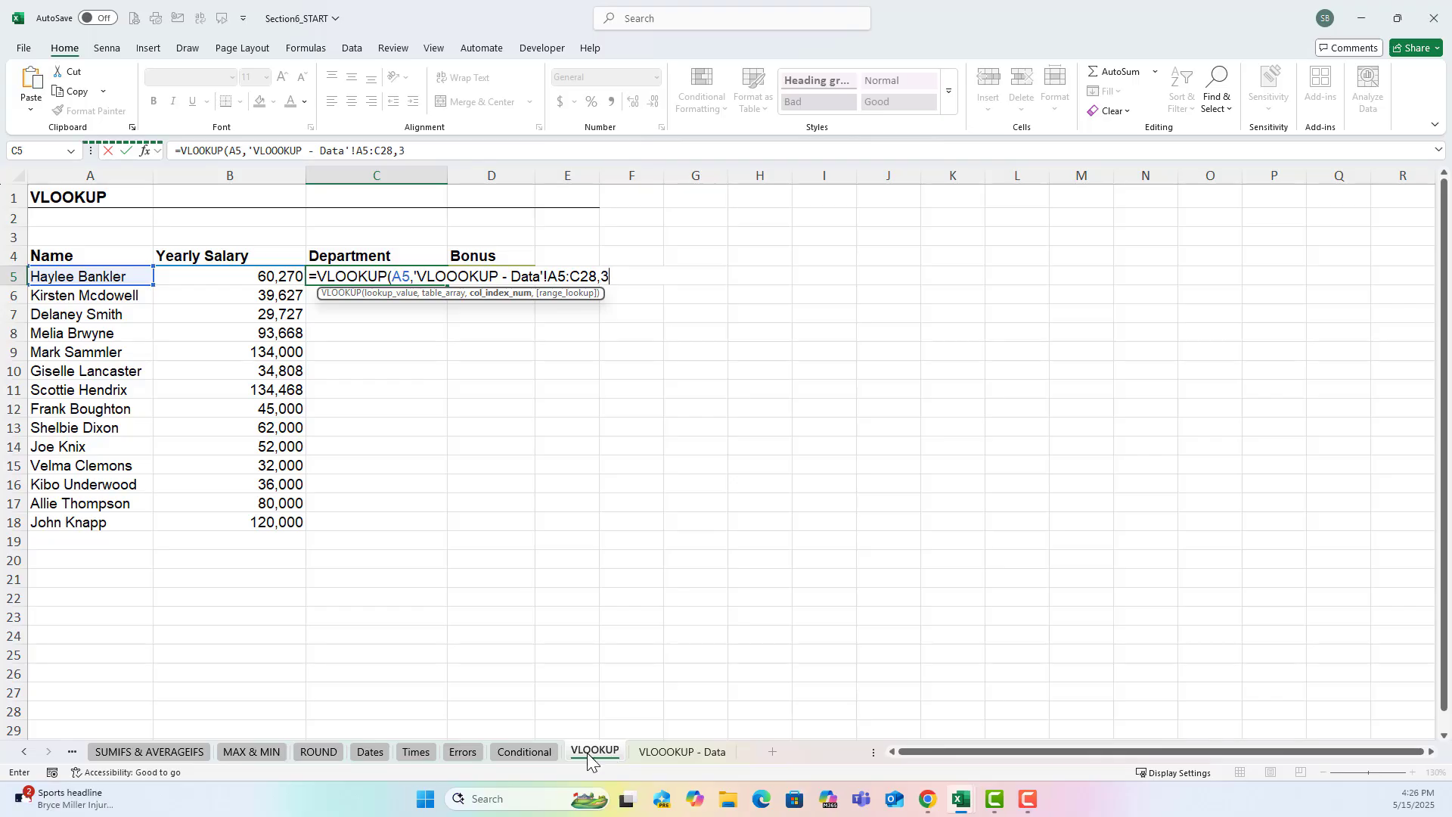
text(,)
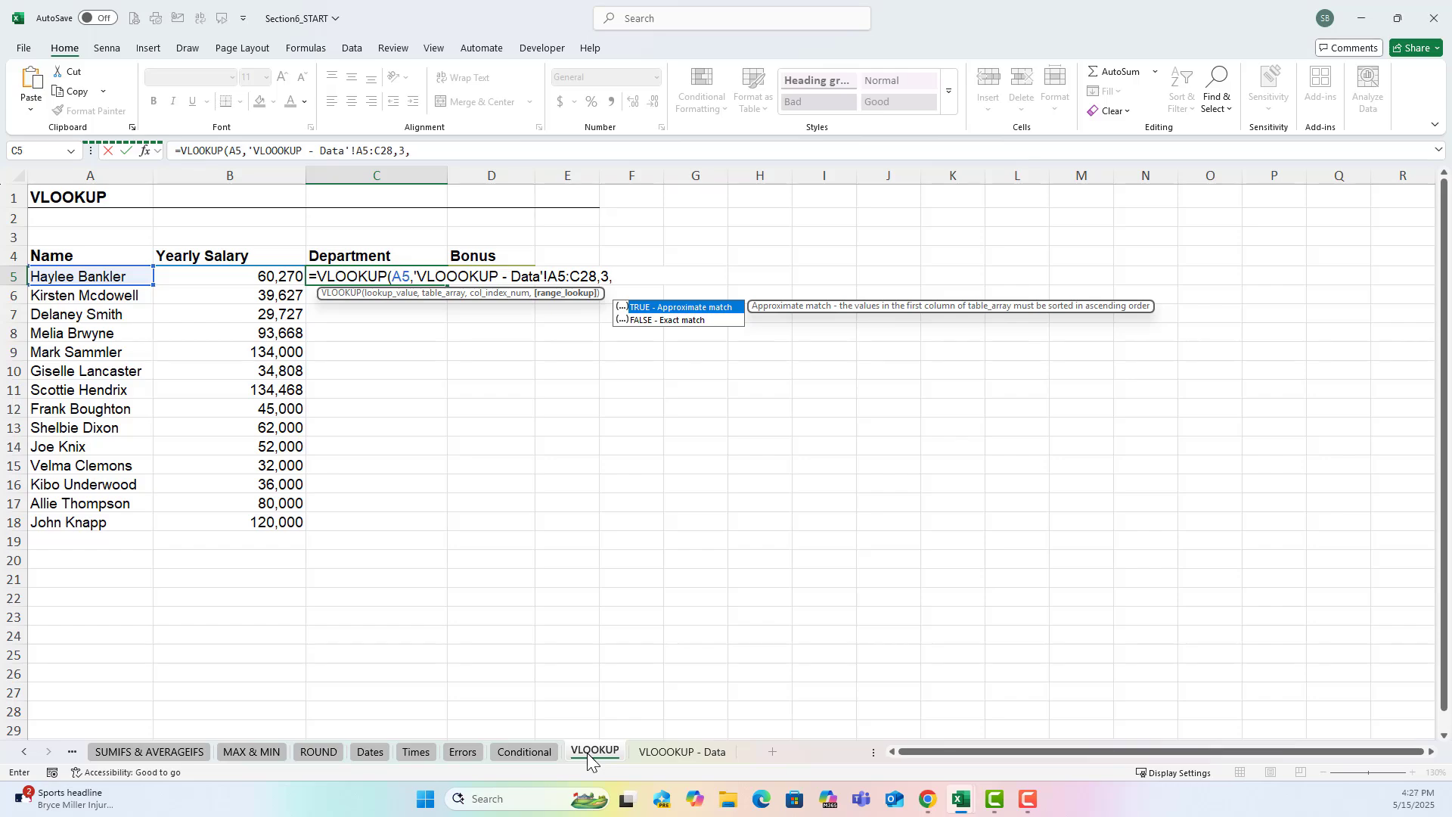
key(Tab)
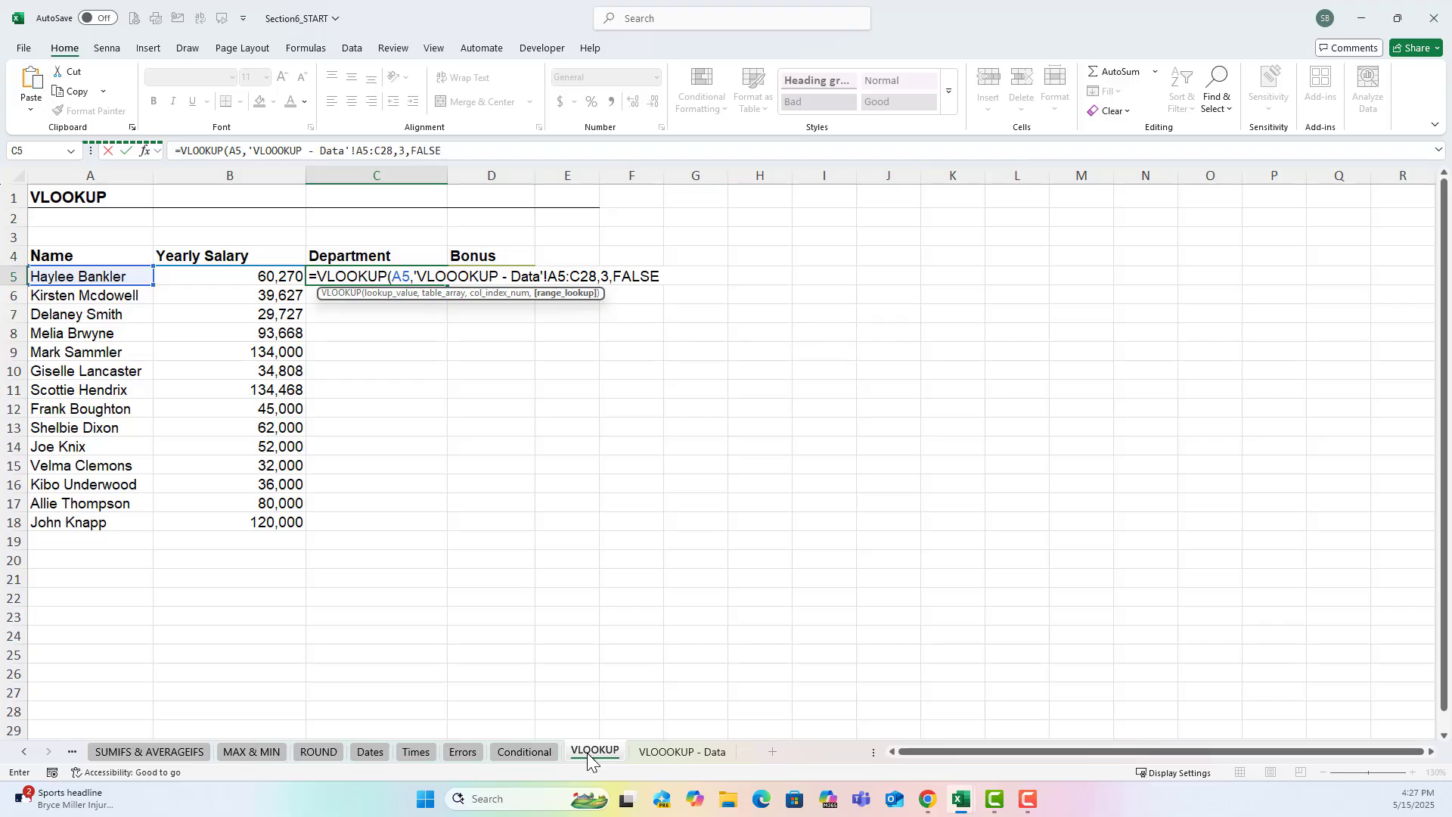
text())
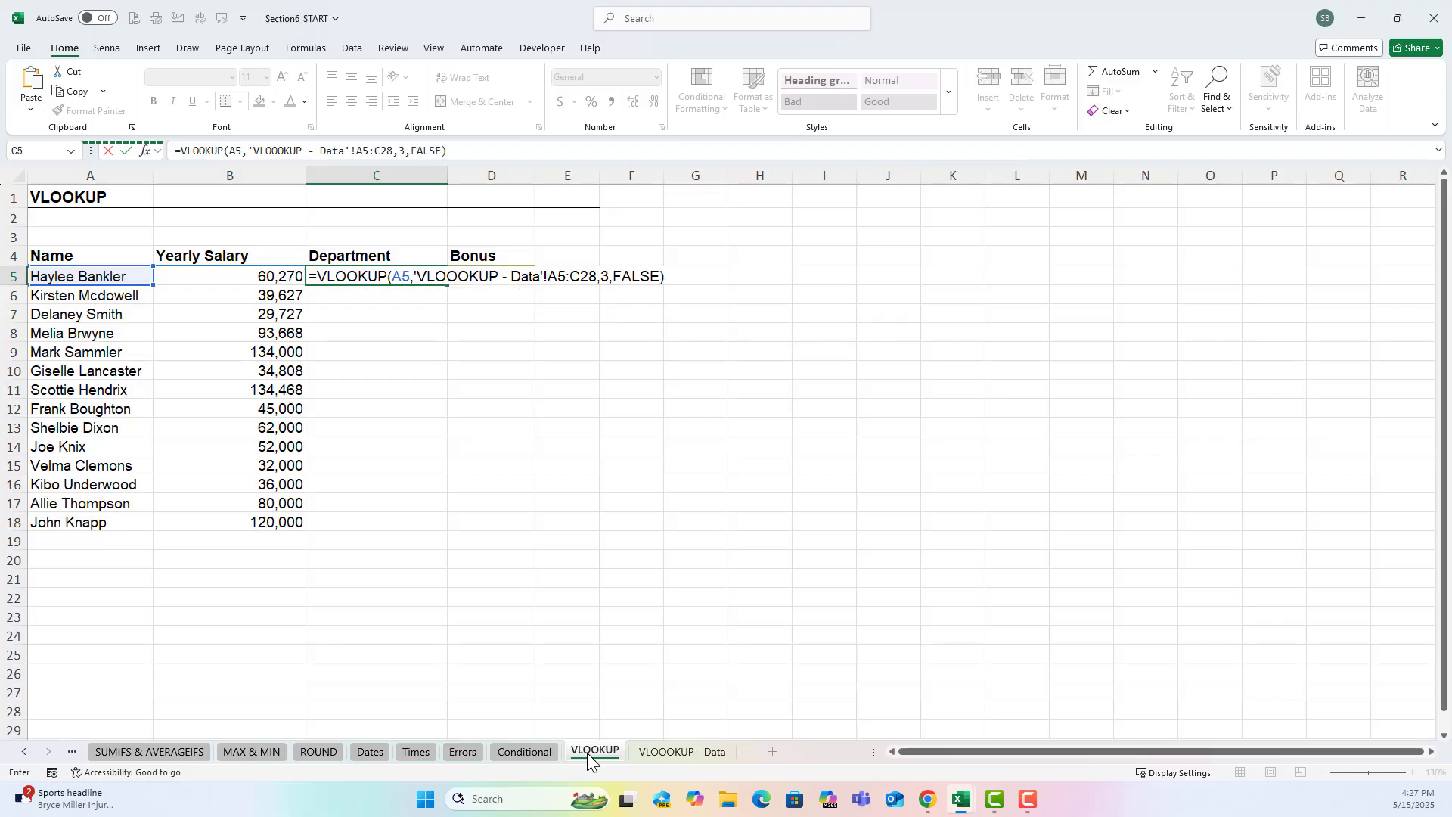
key(Return)
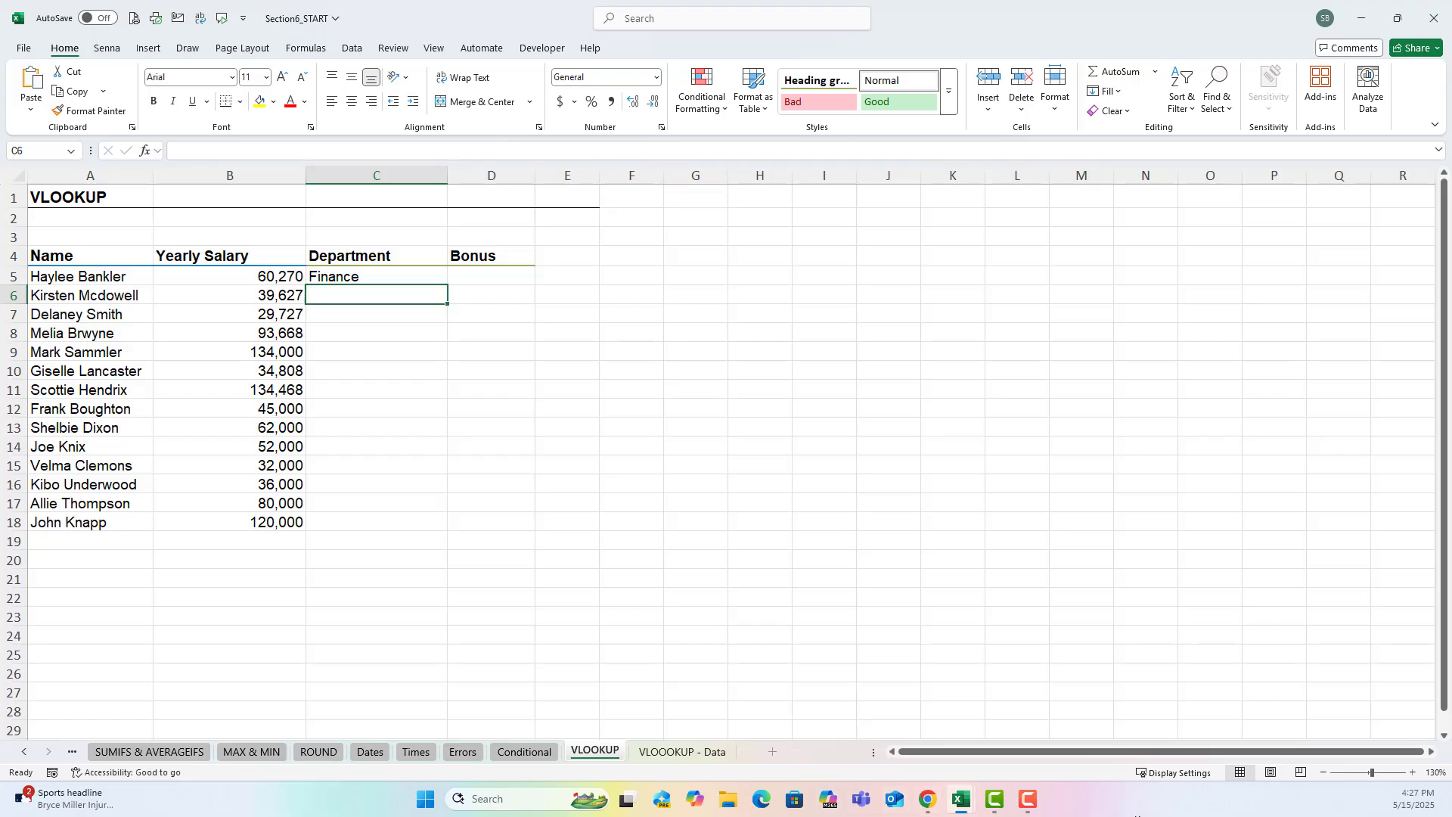
Review the lookup formula in C5 and compare its source range with a range shifted one row down on the data sheet.
key(Up)
key(F2)
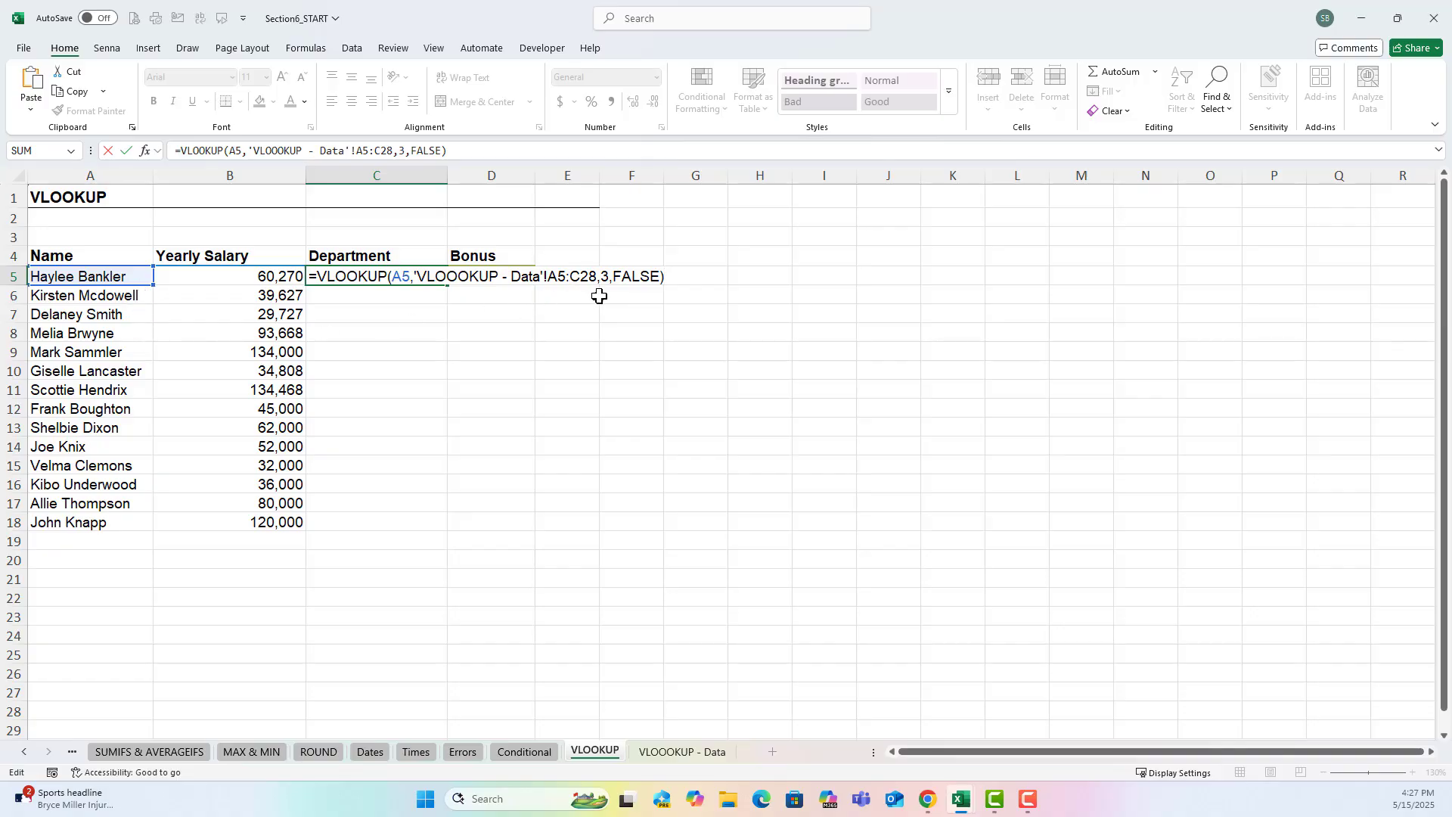
click(592, 255)
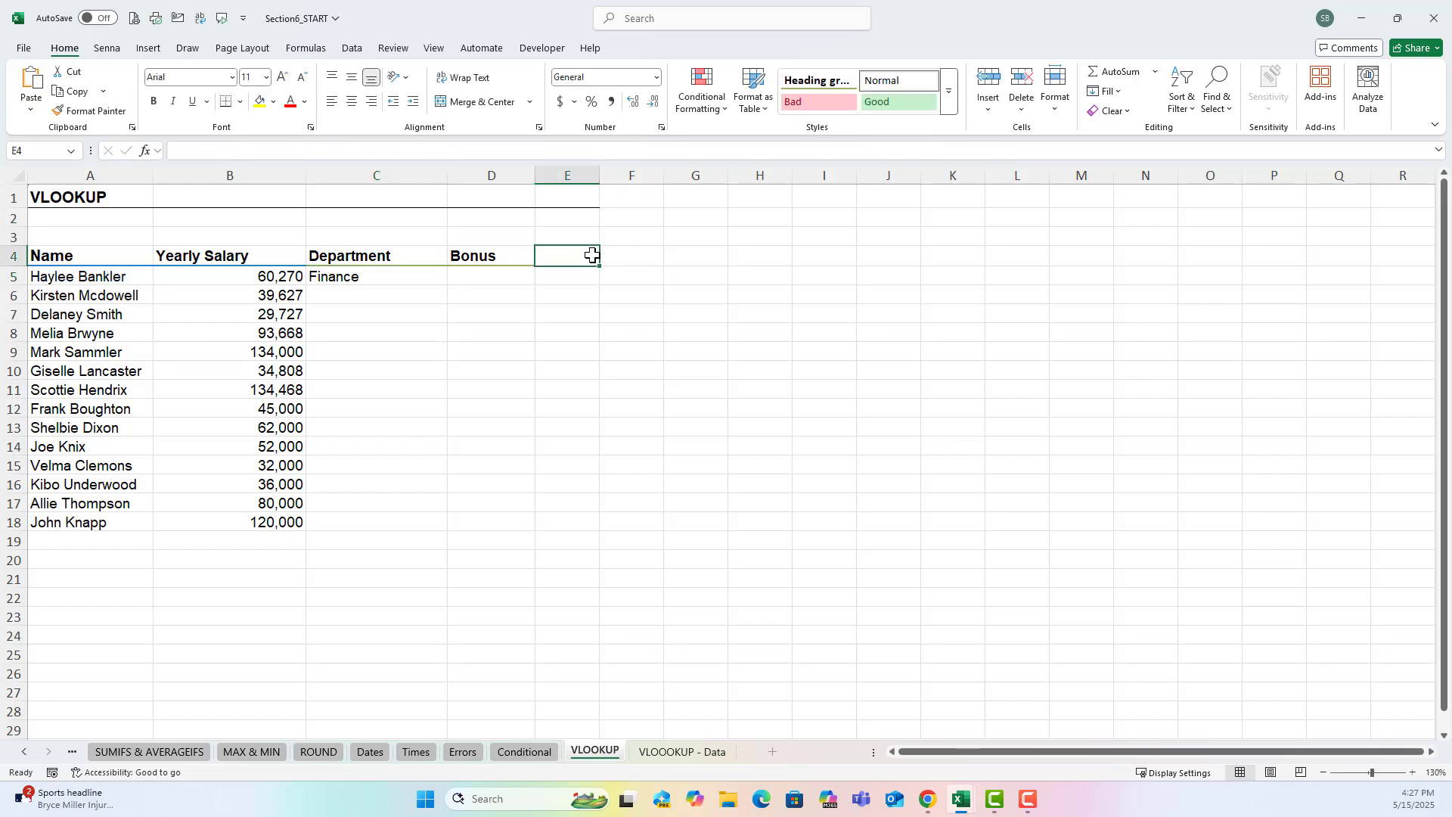
click(667, 752)
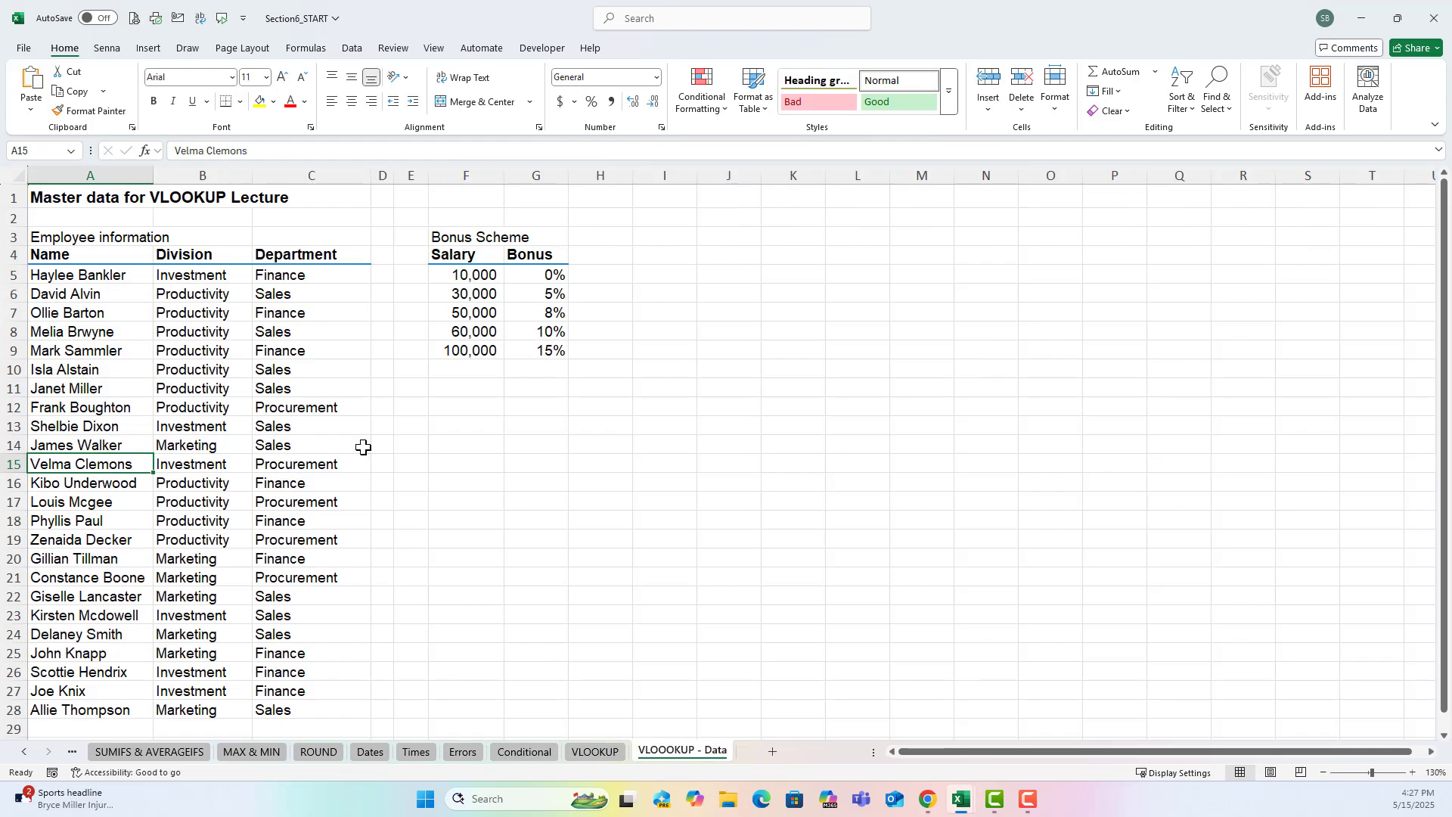
drag(125, 275, 272, 710)
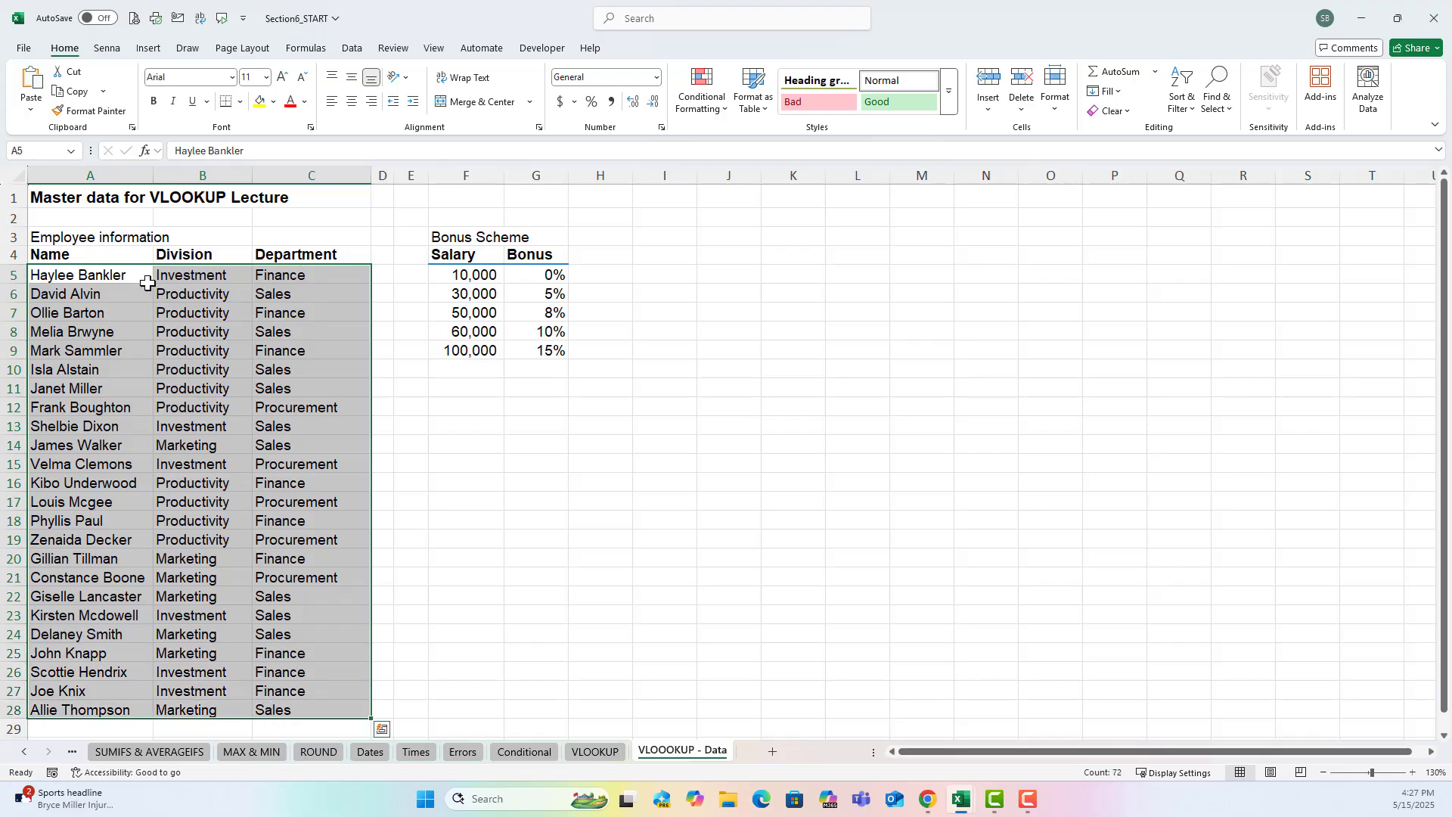
drag(135, 295, 288, 732)
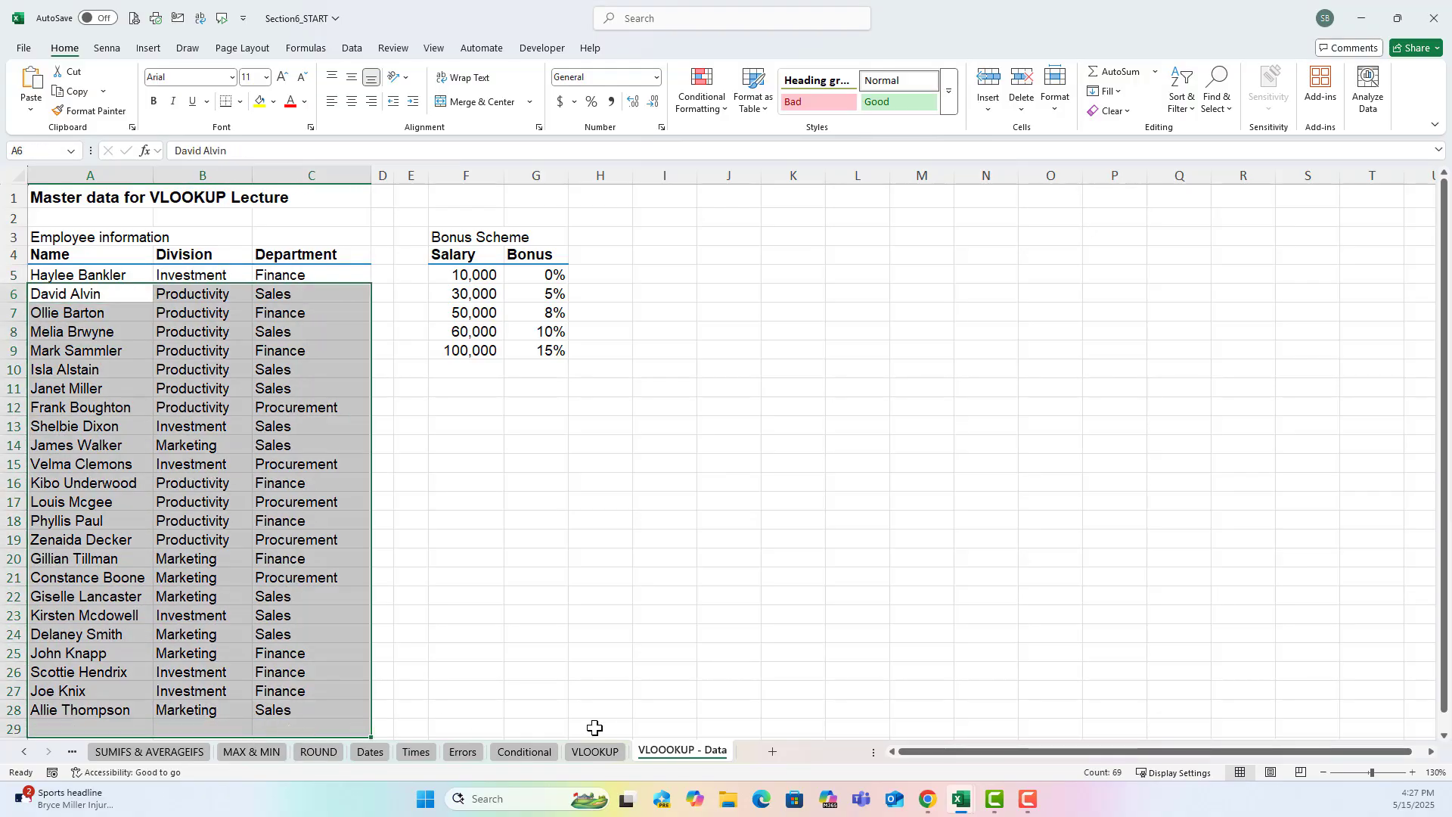
click(595, 751)
Try filling the department formula from C5 down to C9, inspect the copied references and undo the fill.
click(419, 279)
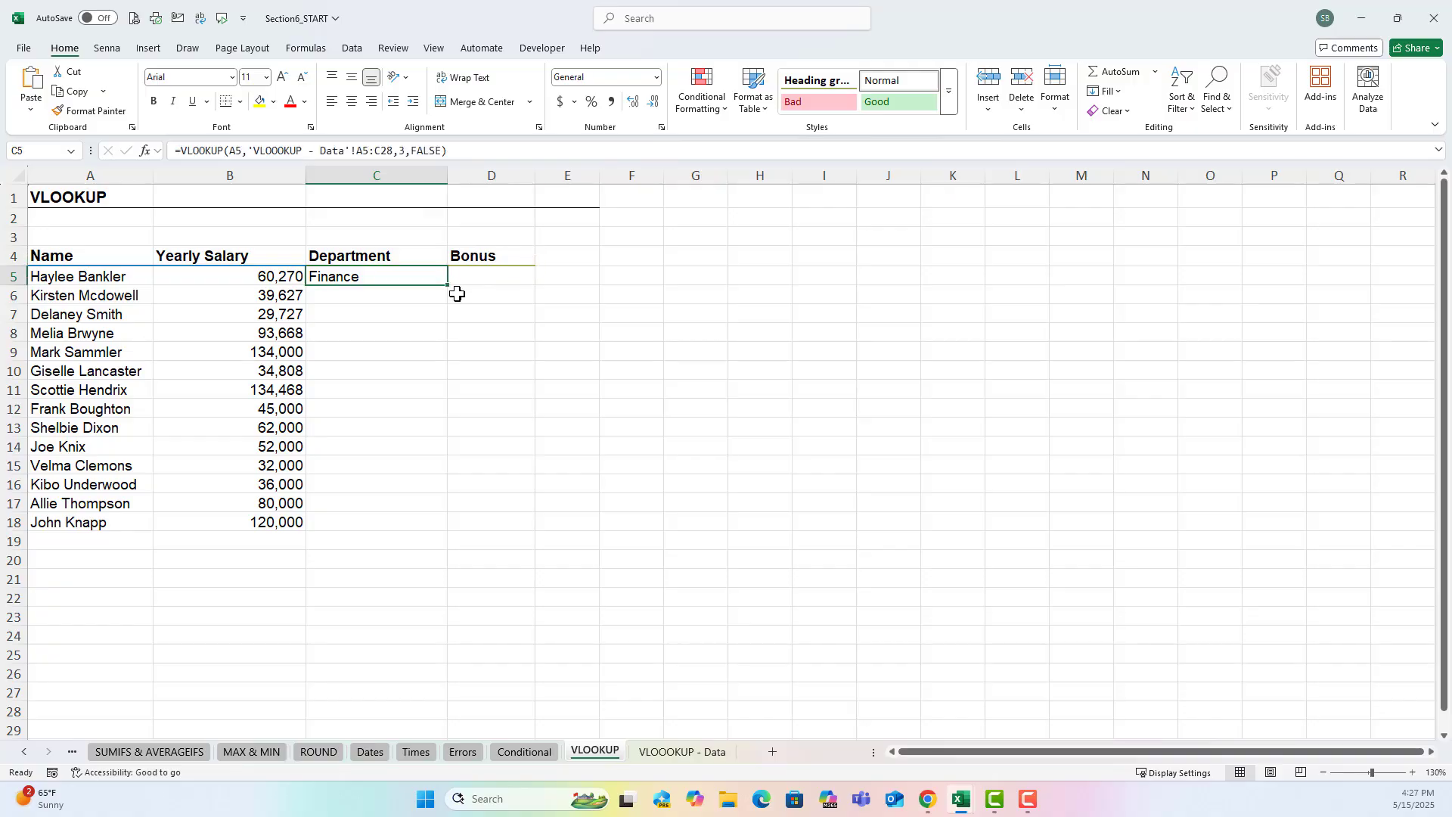
drag(448, 285, 431, 355)
click(406, 281)
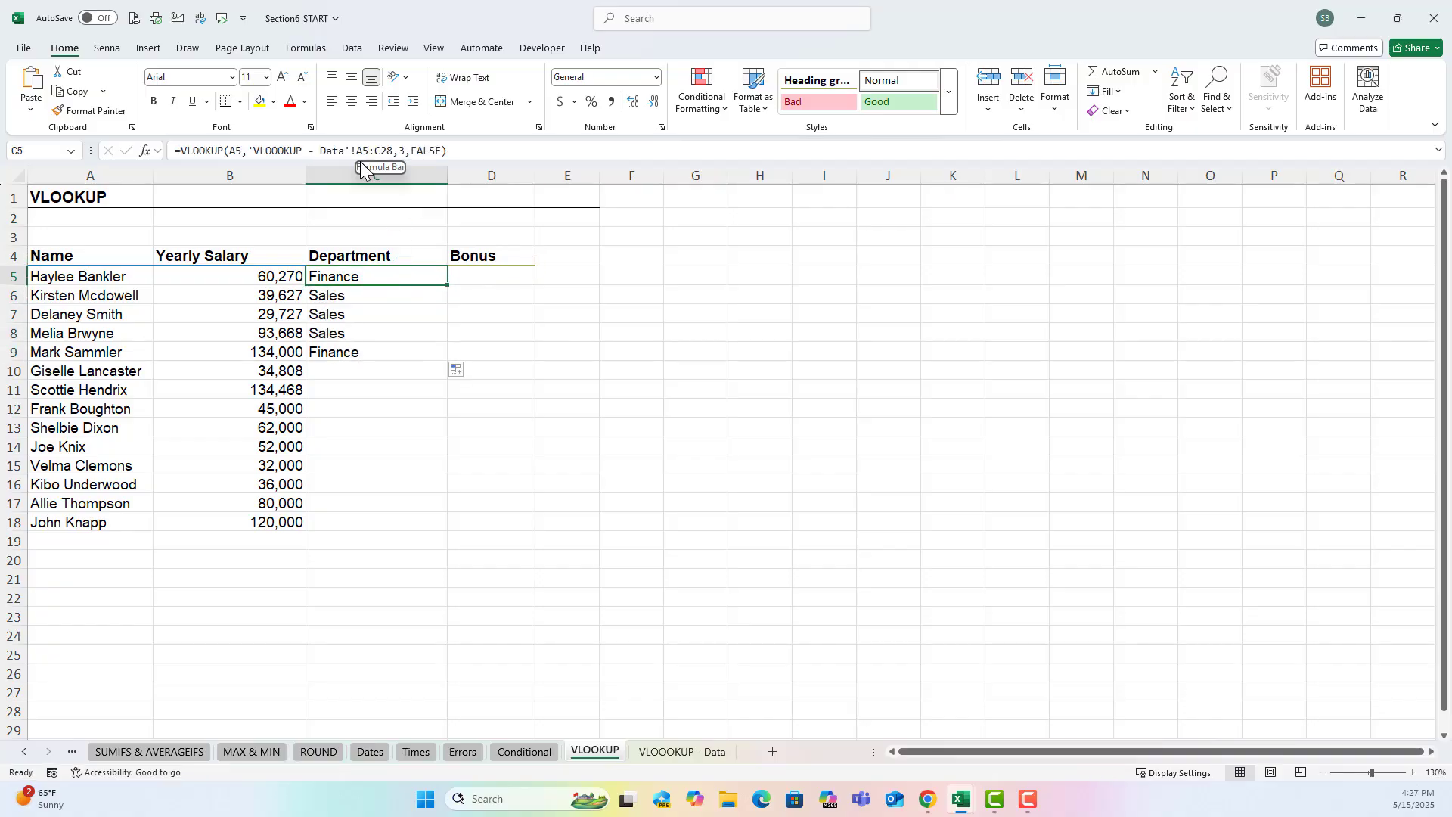
key(Down)
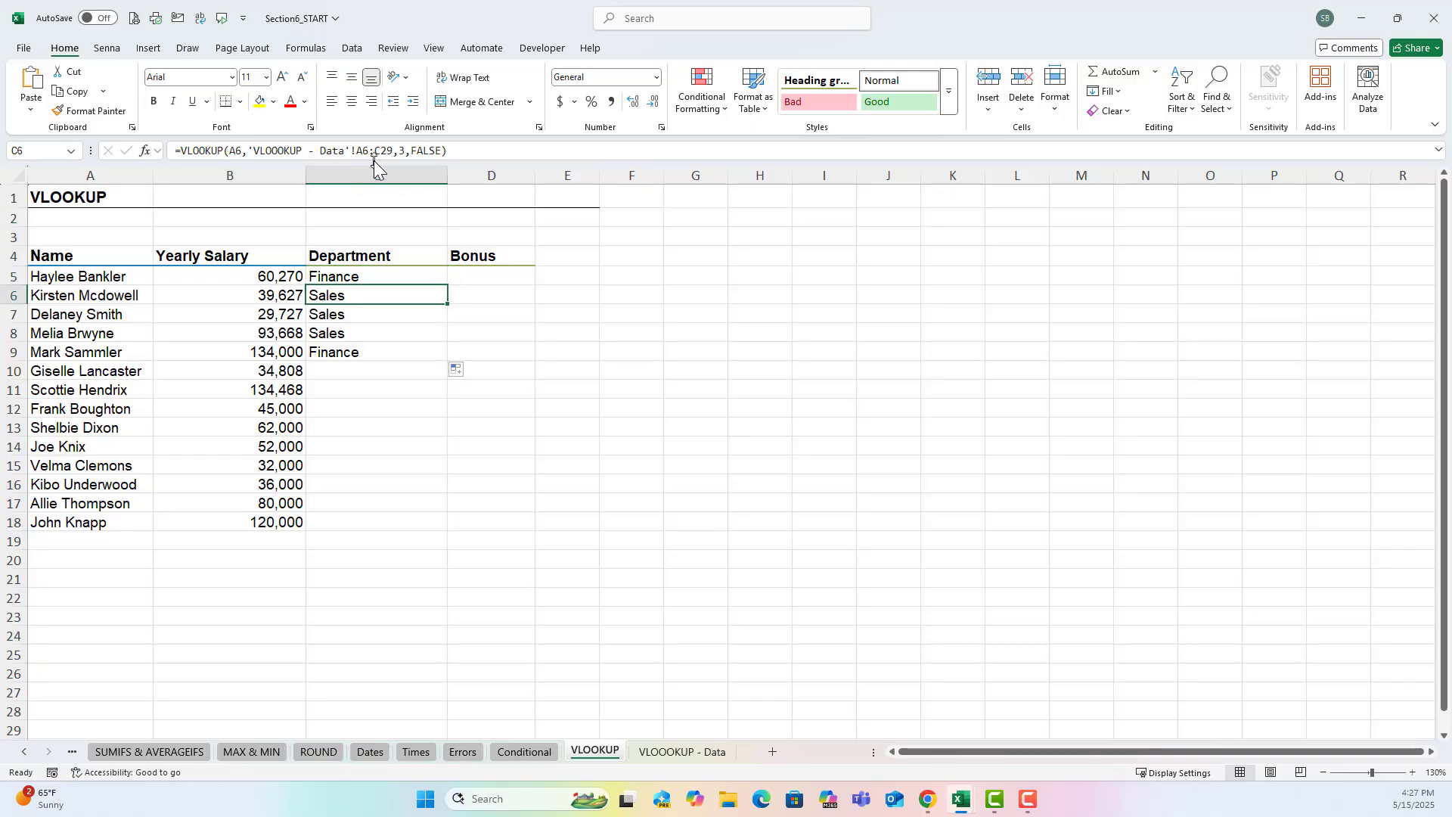
key(ctrl+z)
Make the table array in the C5 formula absolute as $A$5:$C$28.
double_click(373, 276)
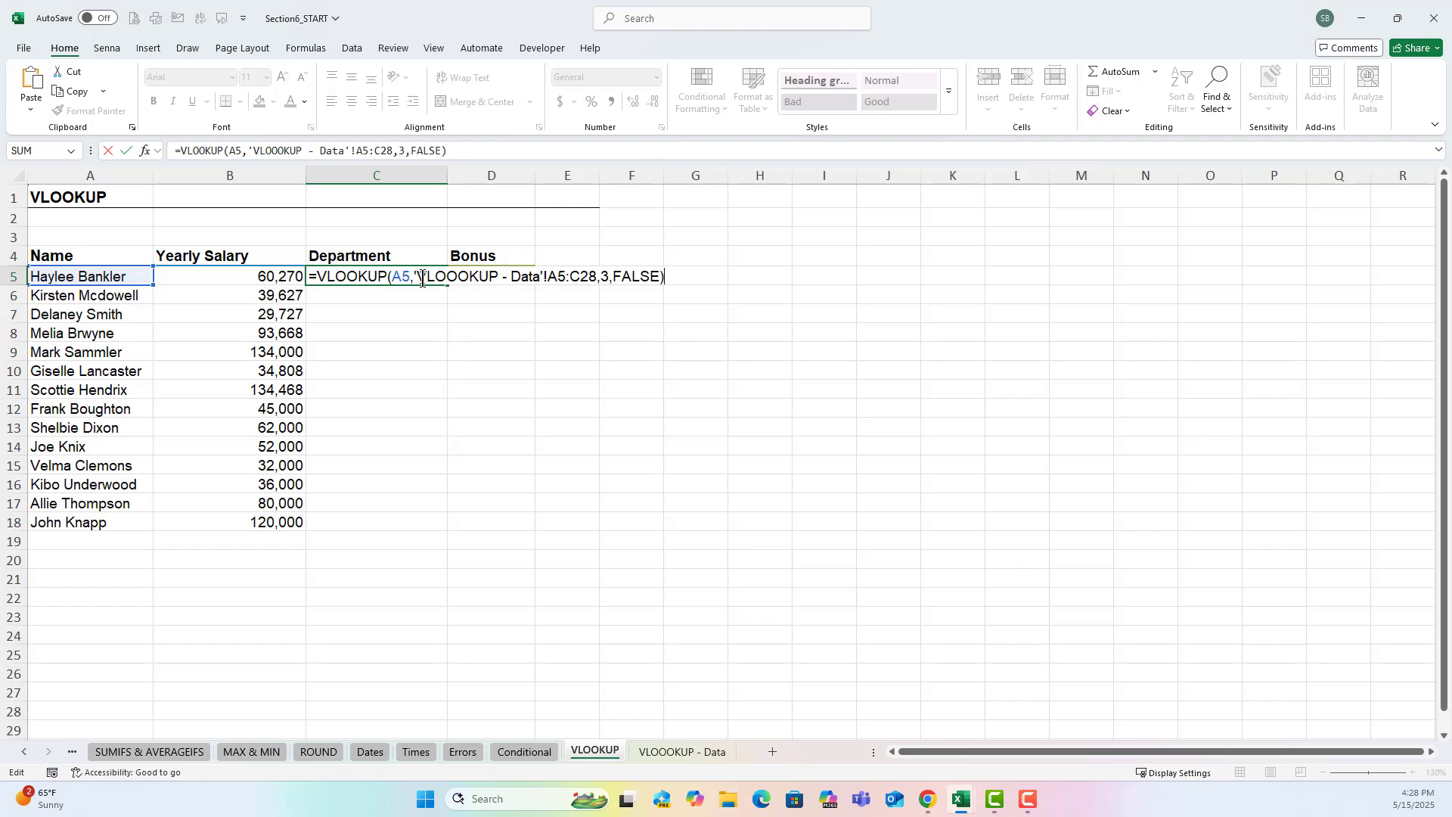
click(550, 278)
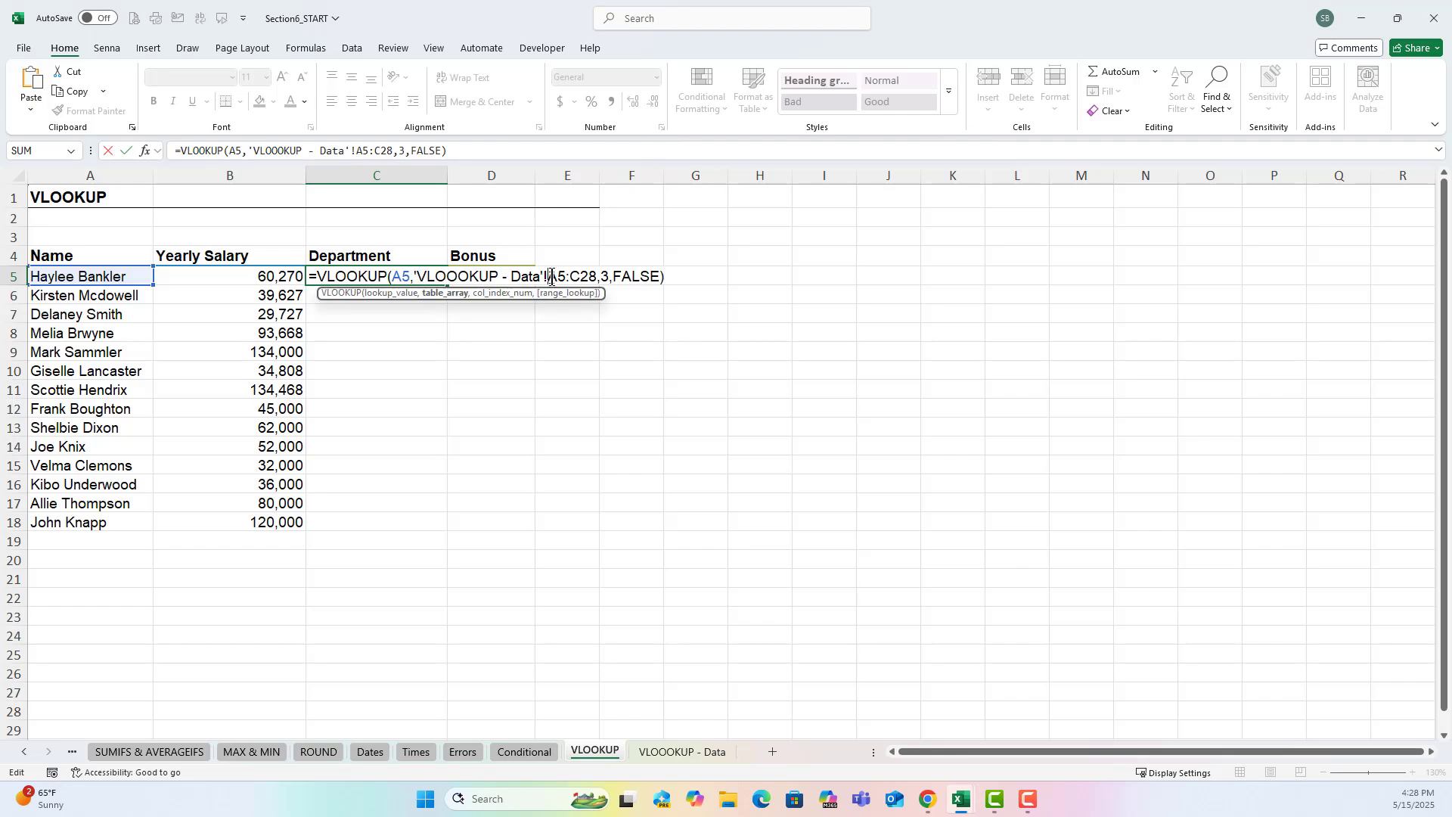
key(F4)
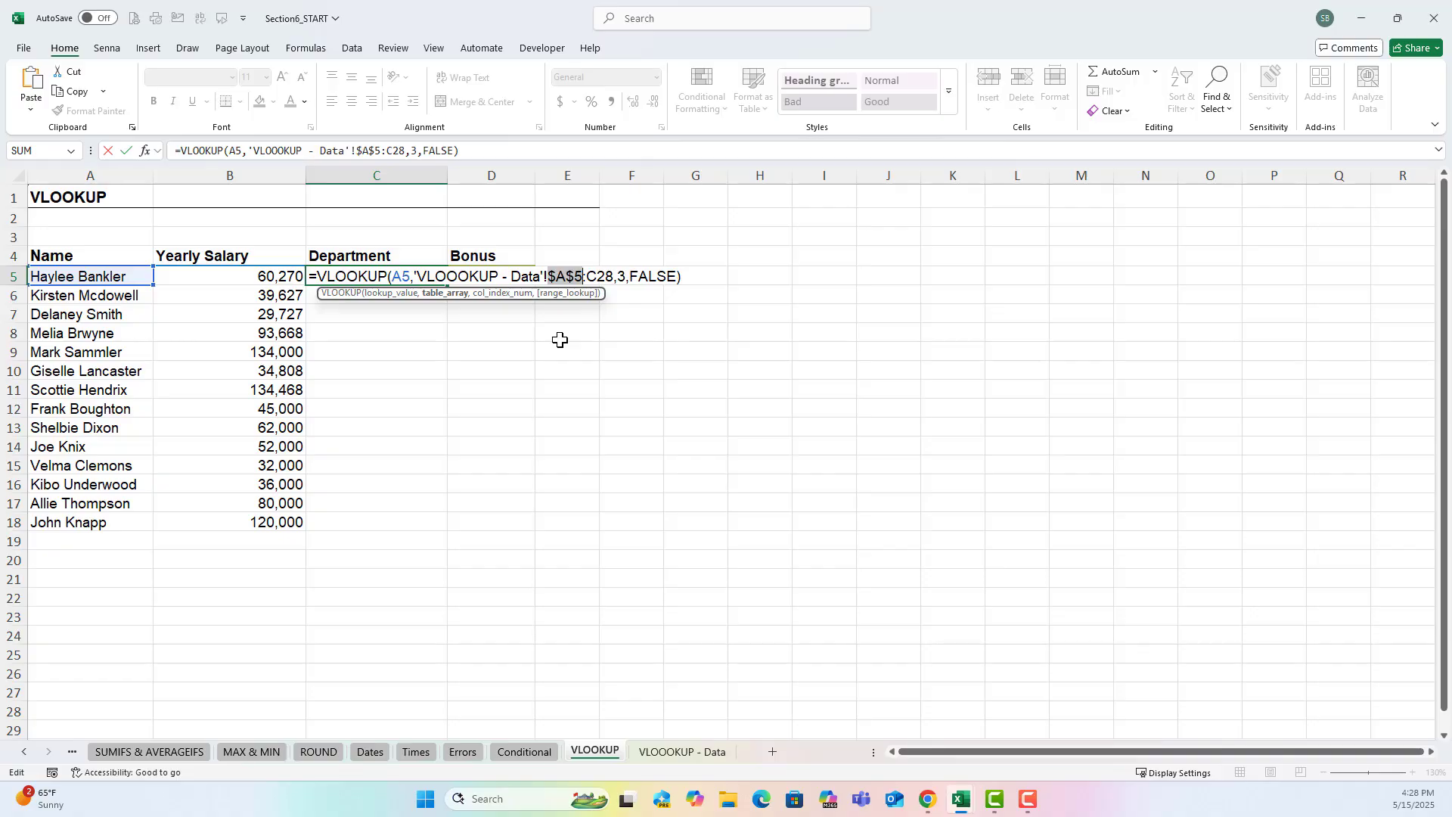
key(F4)
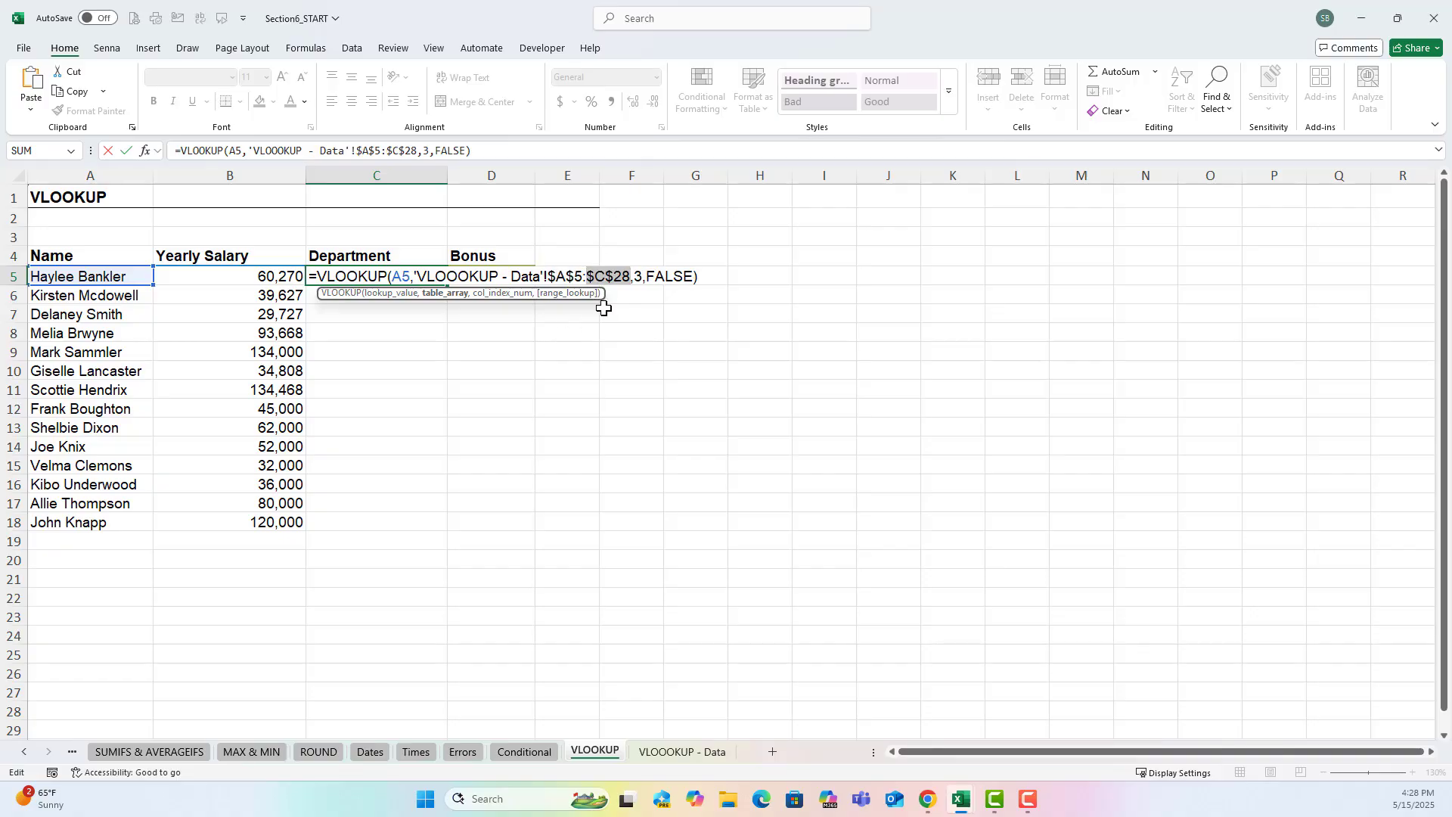
key(Return)
Fill the department formula from C5 down to C18 and check the copied references against the employee range on the data sheet.
click(428, 275)
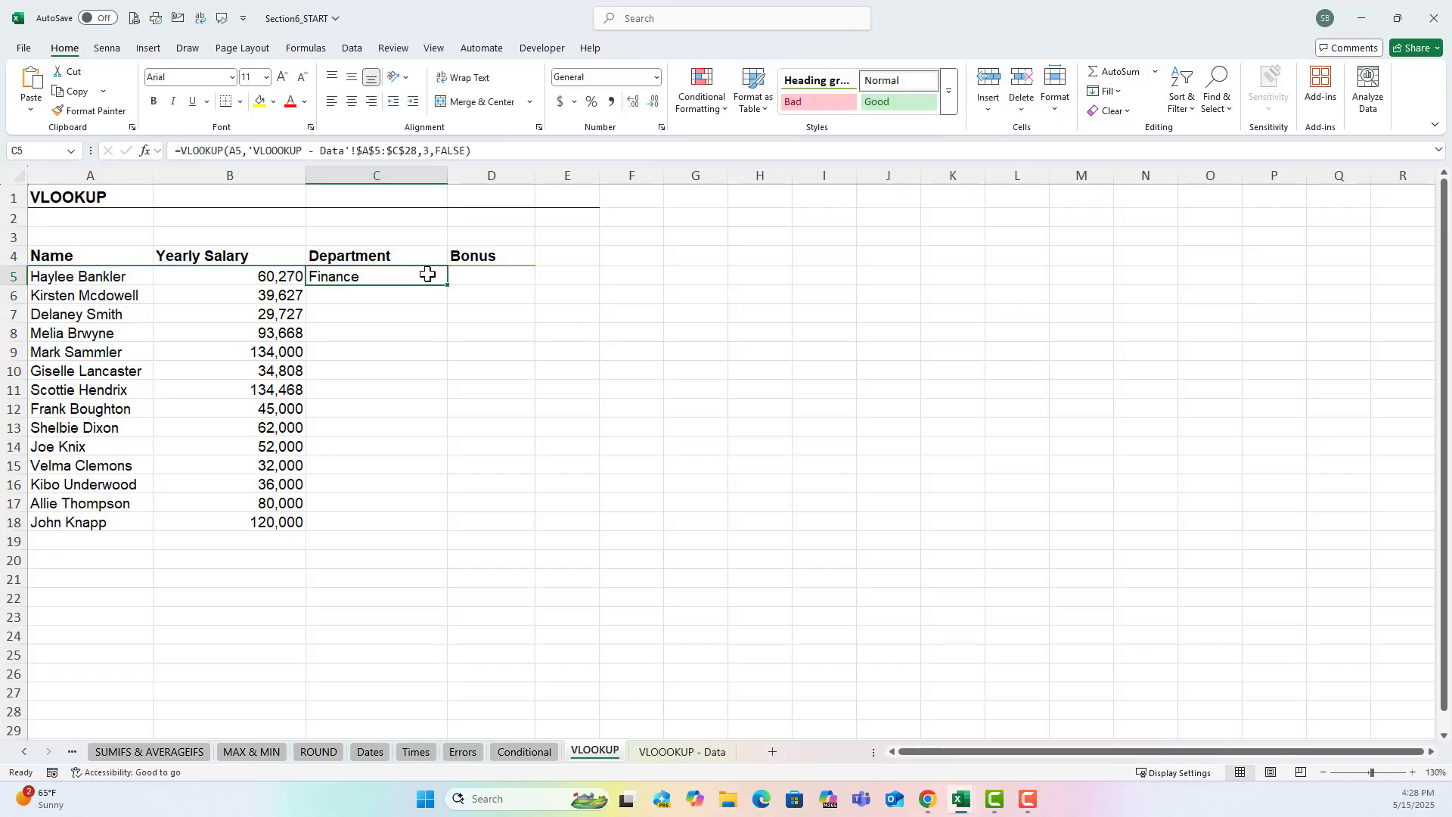
drag(445, 286, 418, 535)
click(409, 279)
key(Down)
key(Down)
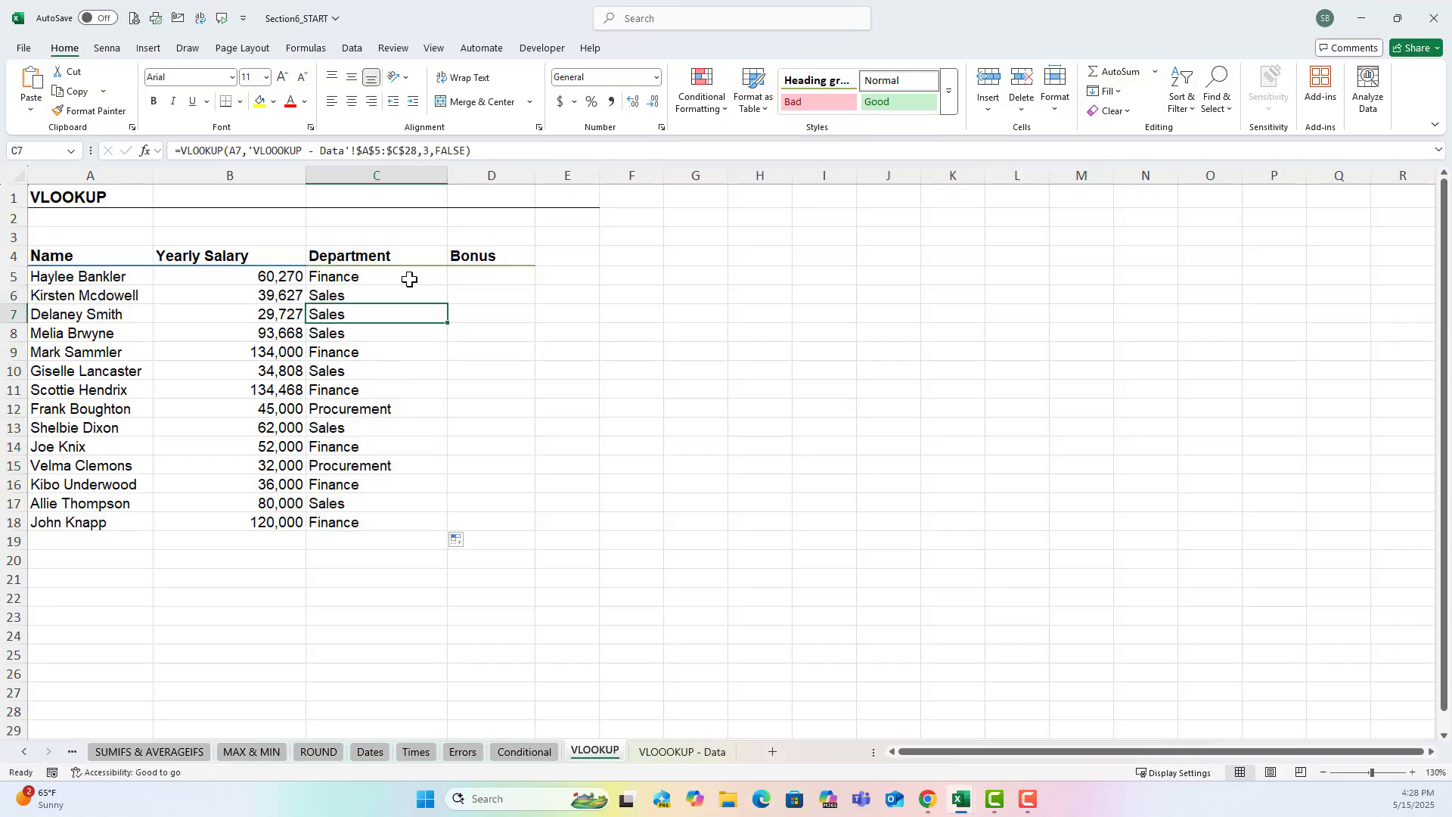
key(Down)
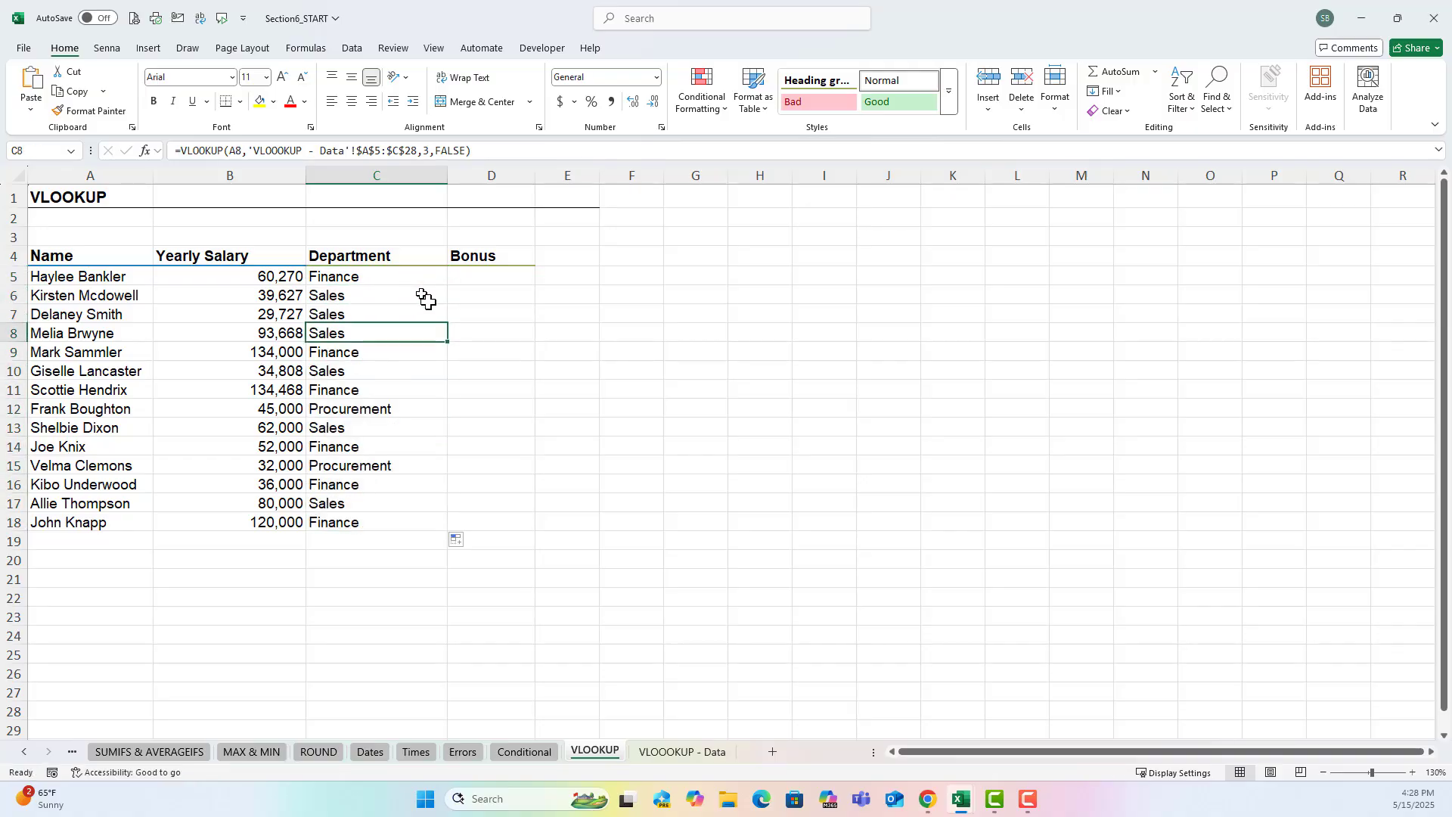
click(656, 750)
drag(121, 274, 335, 664)
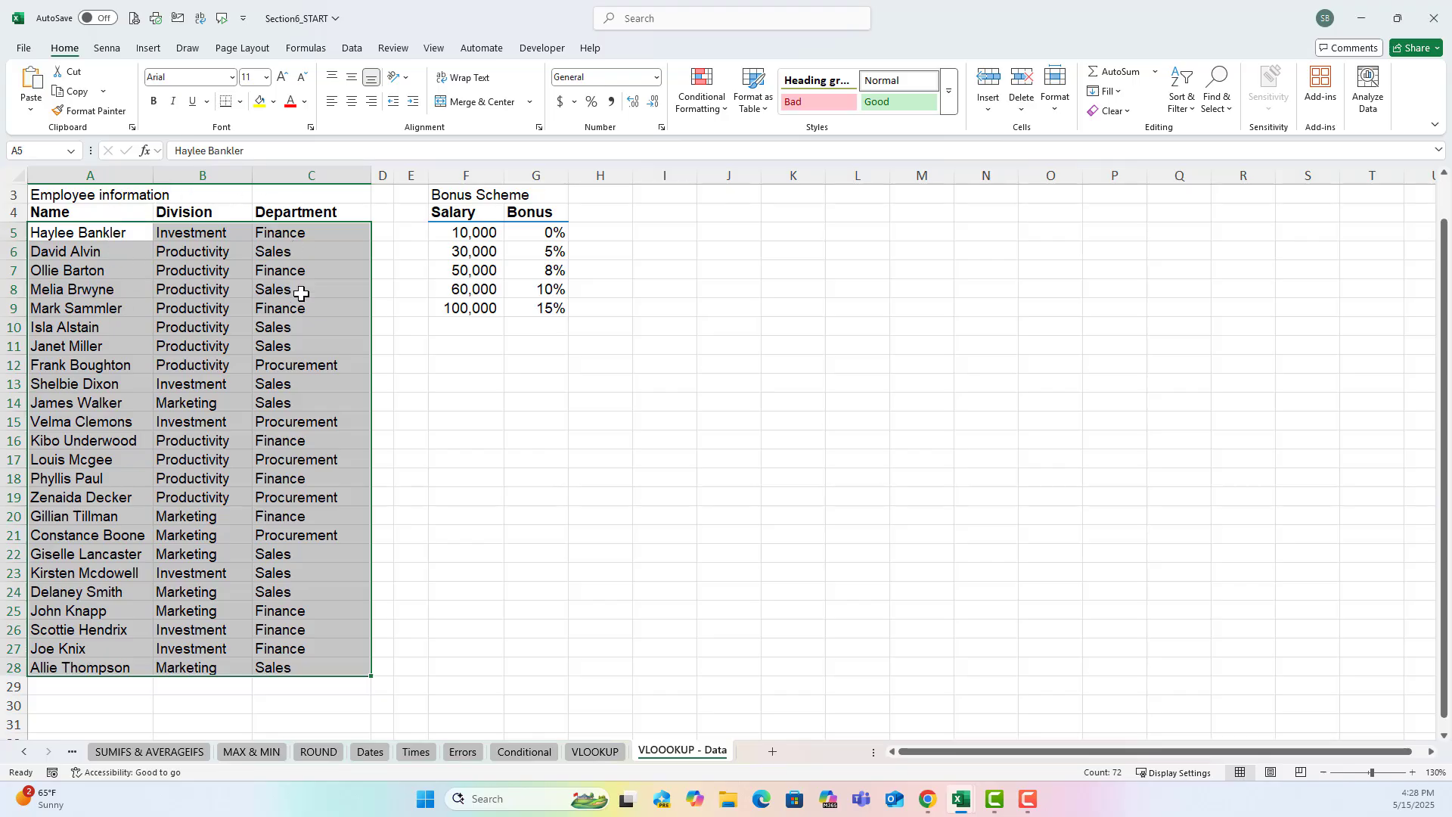
Start a VLOOKUP formula in D5 of the VLOOKUP sheet with the yearly salary in B5 as the lookup value.
click(593, 751)
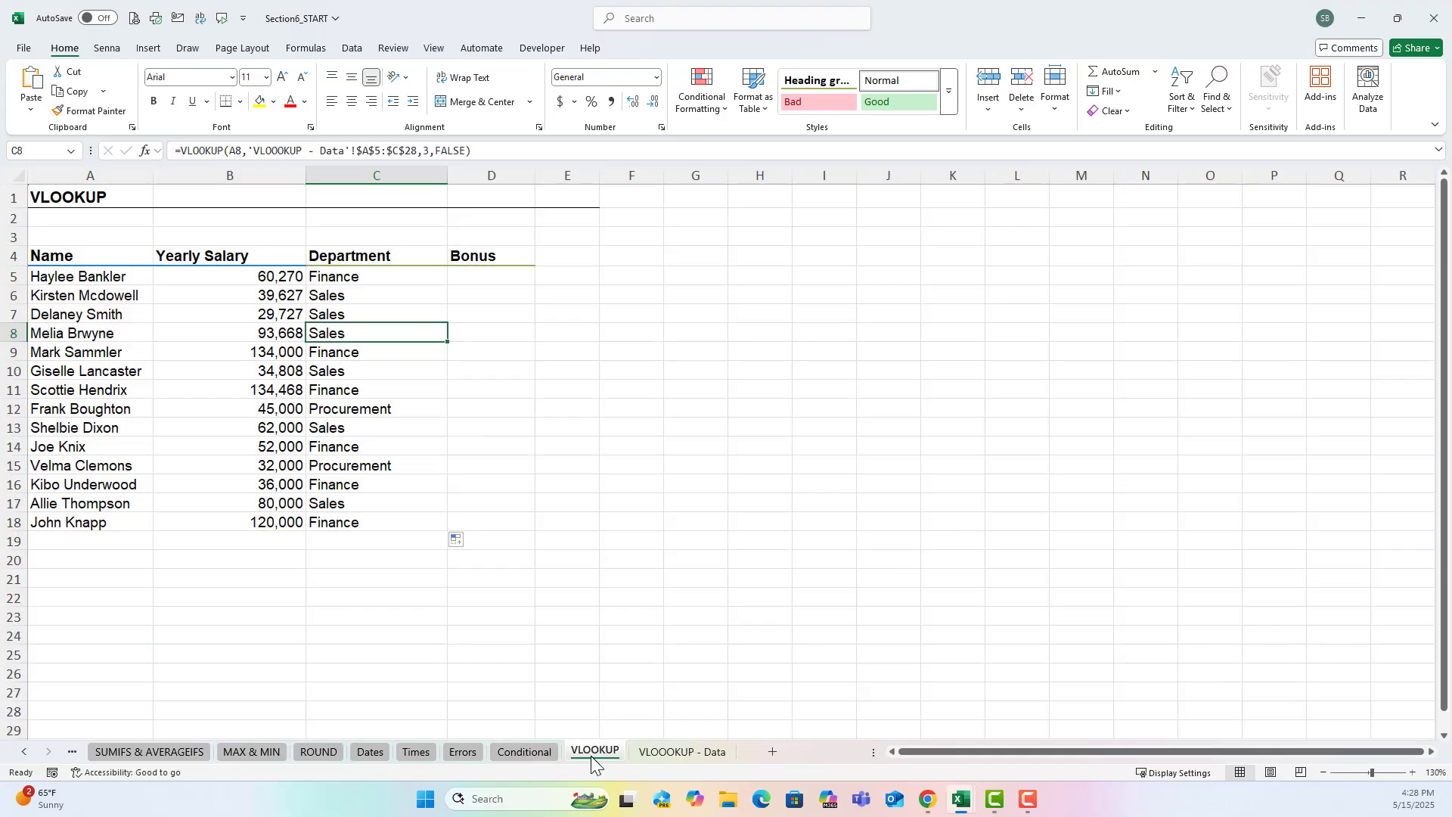
click(509, 278)
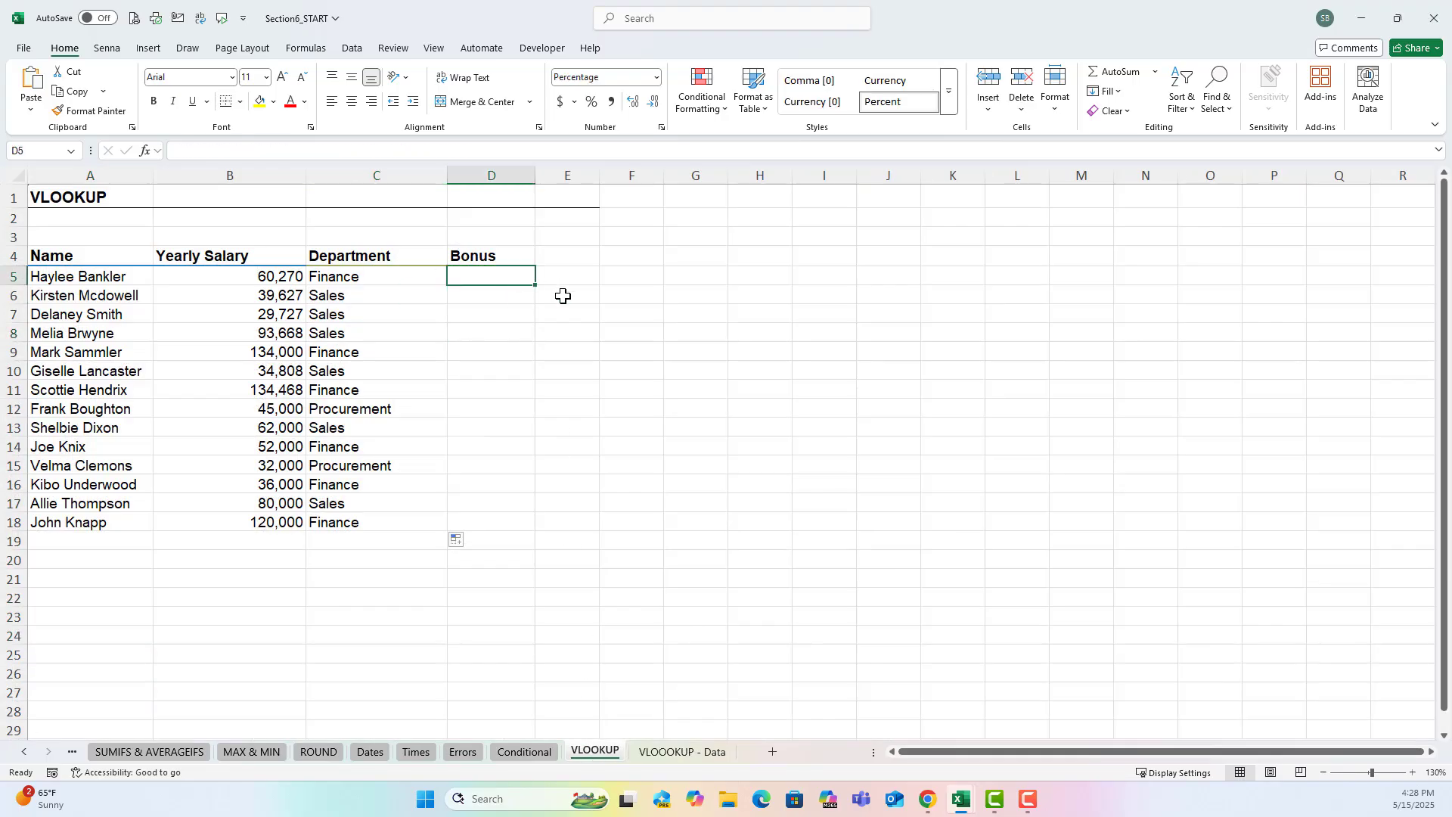
text(=vl)
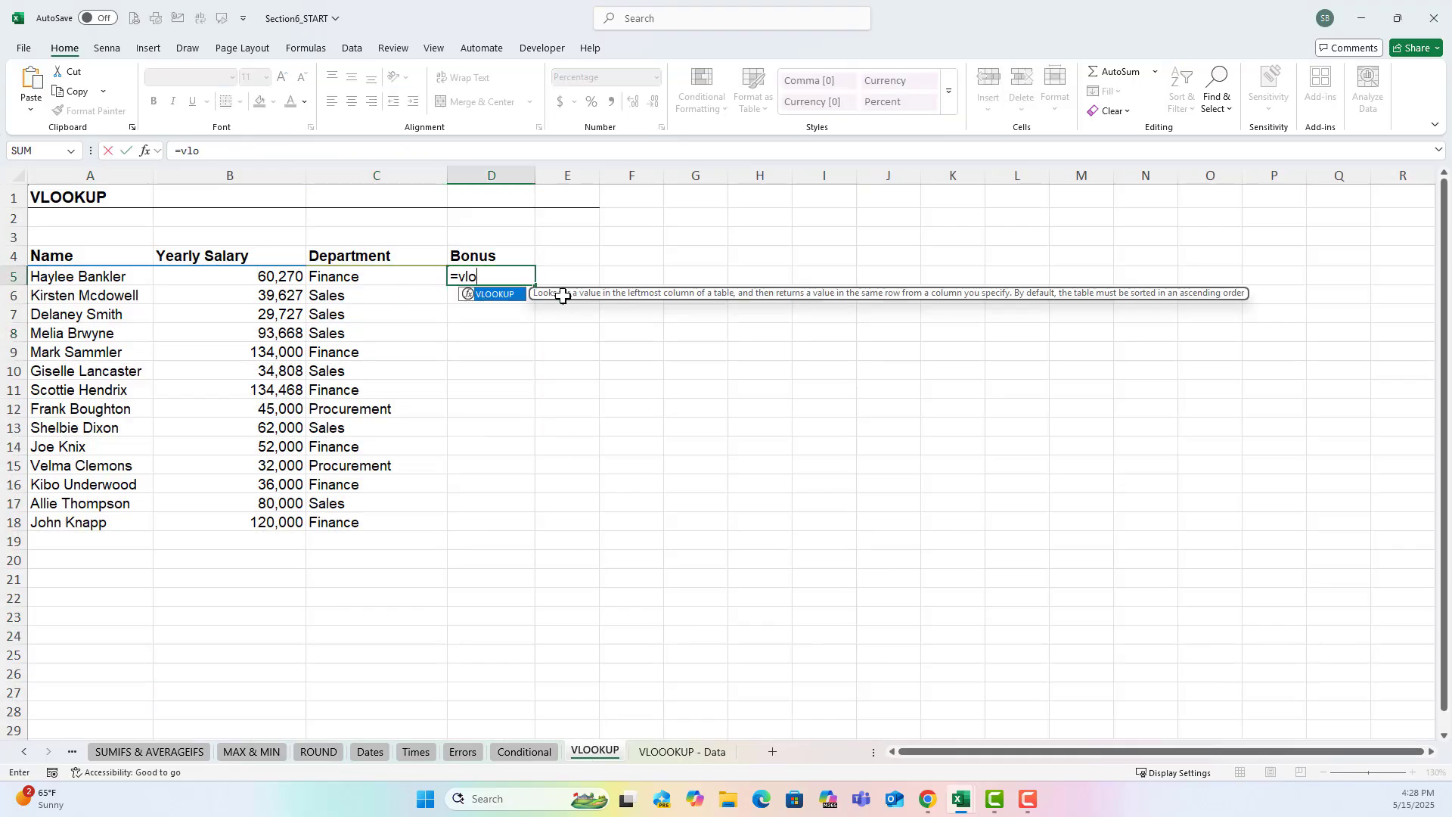
text(o)
key(Tab)
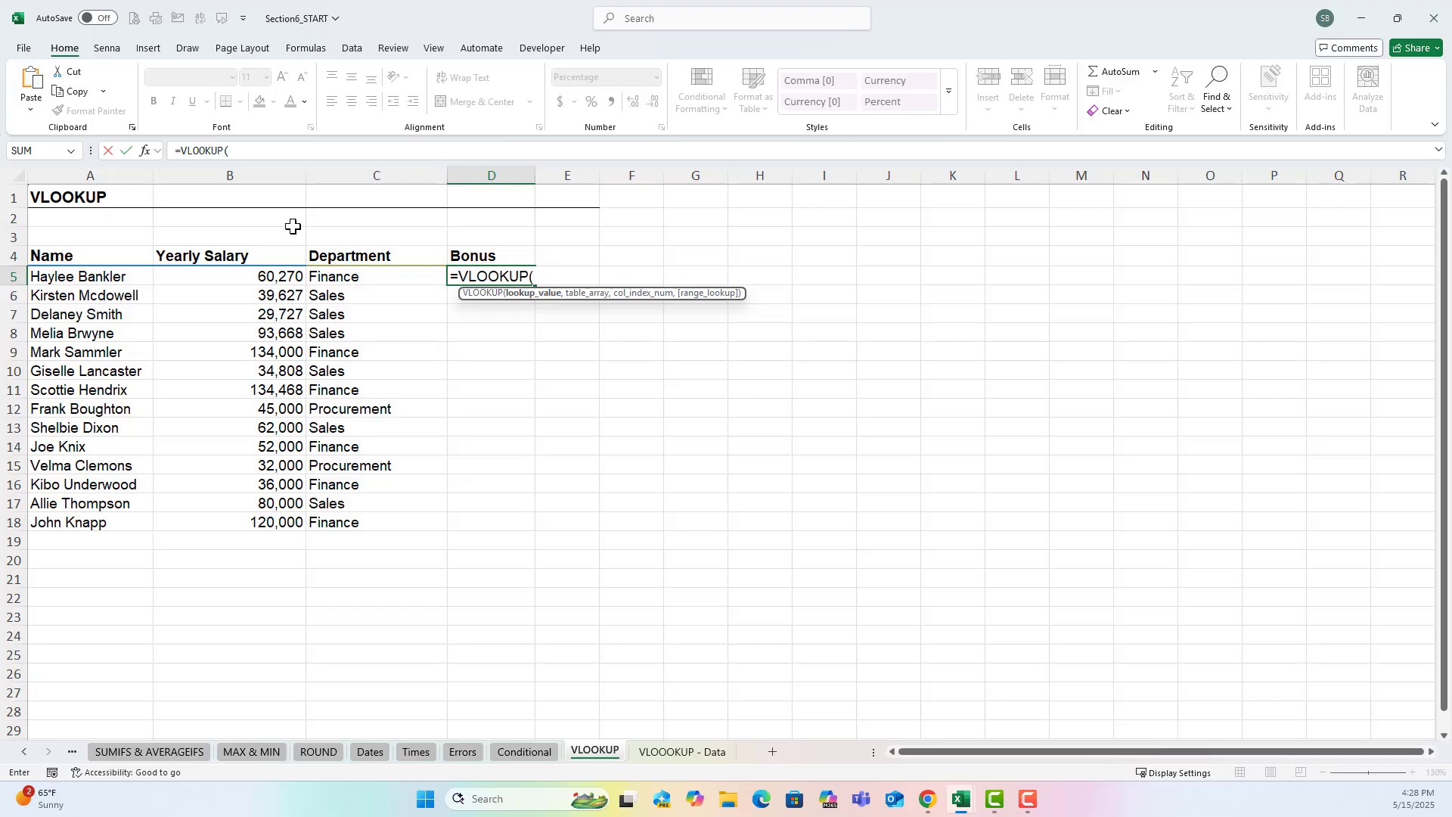
click(231, 274)
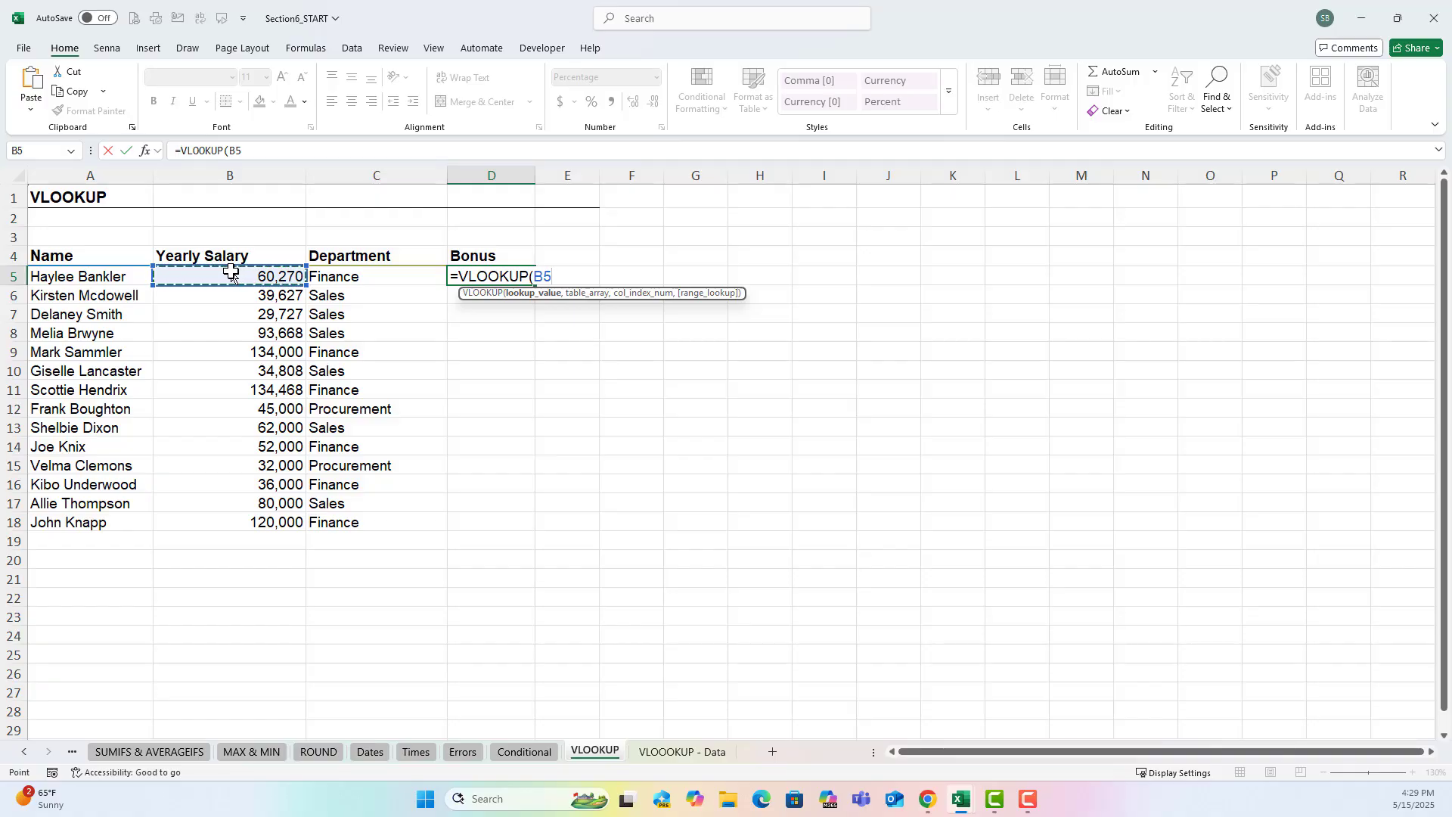
text(,)
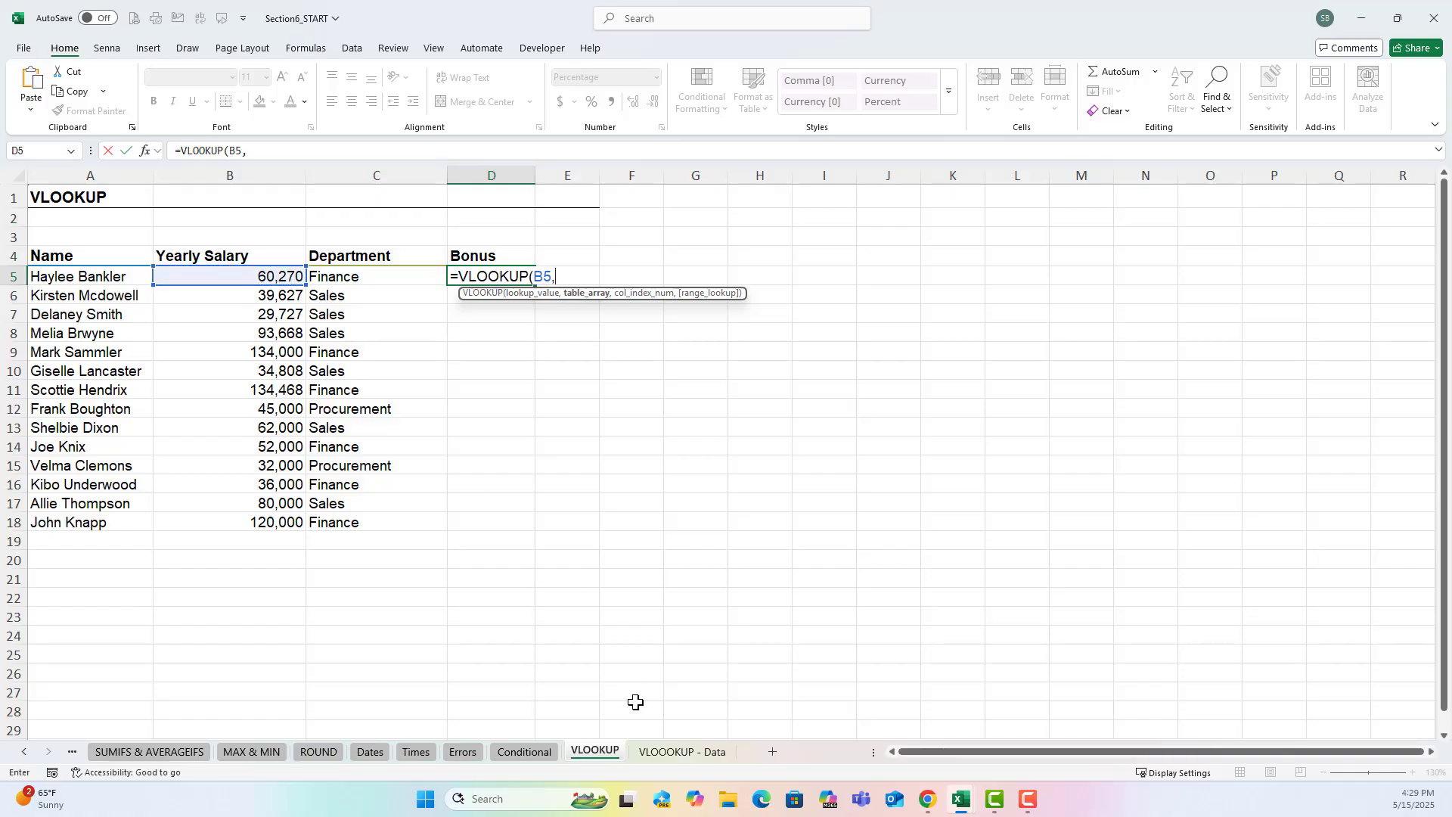
Use the bonus scheme range F5:G9 on the data sheet as the table array of the D5 lookup.
click(665, 751)
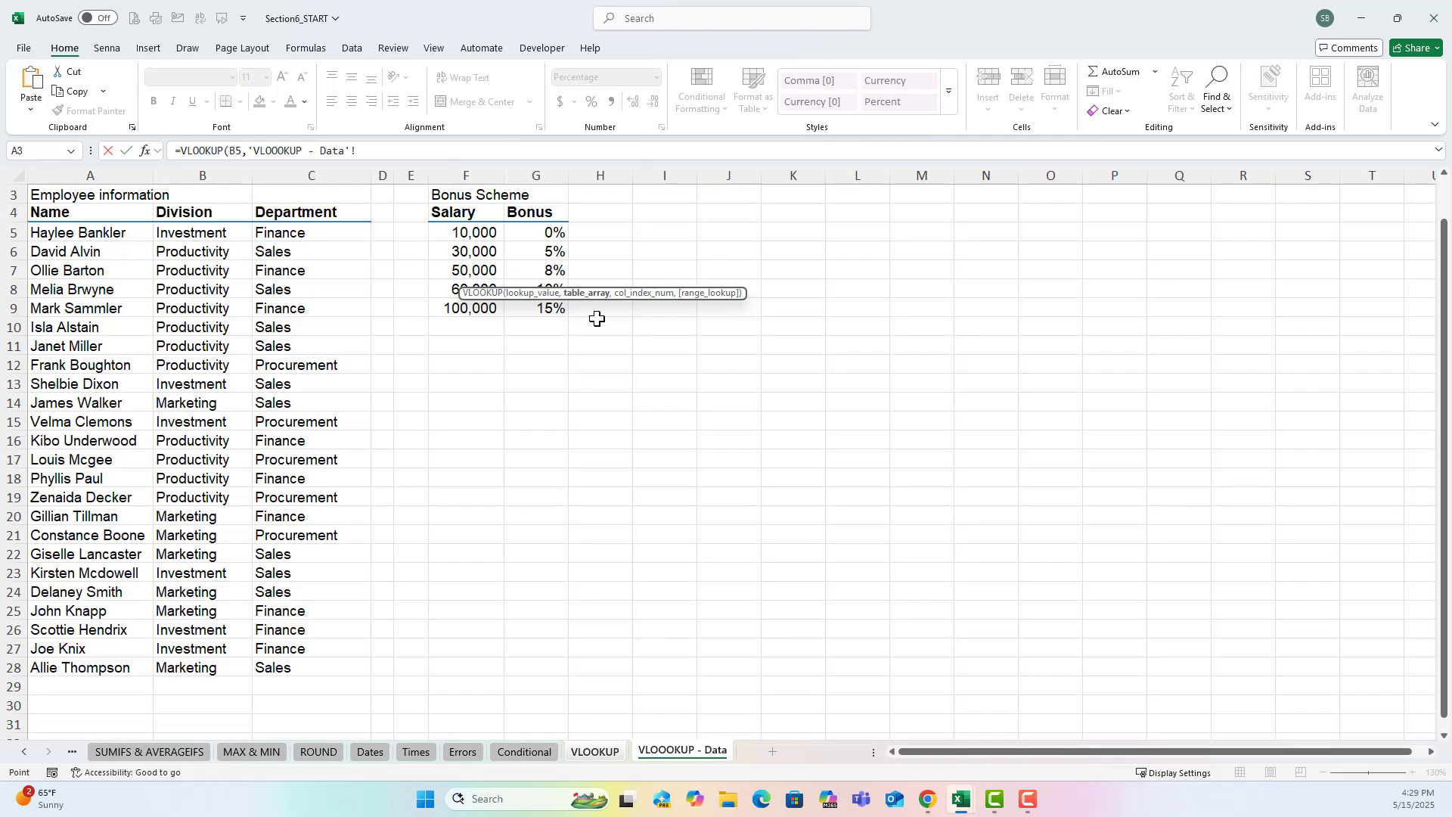
click(486, 235)
drag(486, 235, 530, 303)
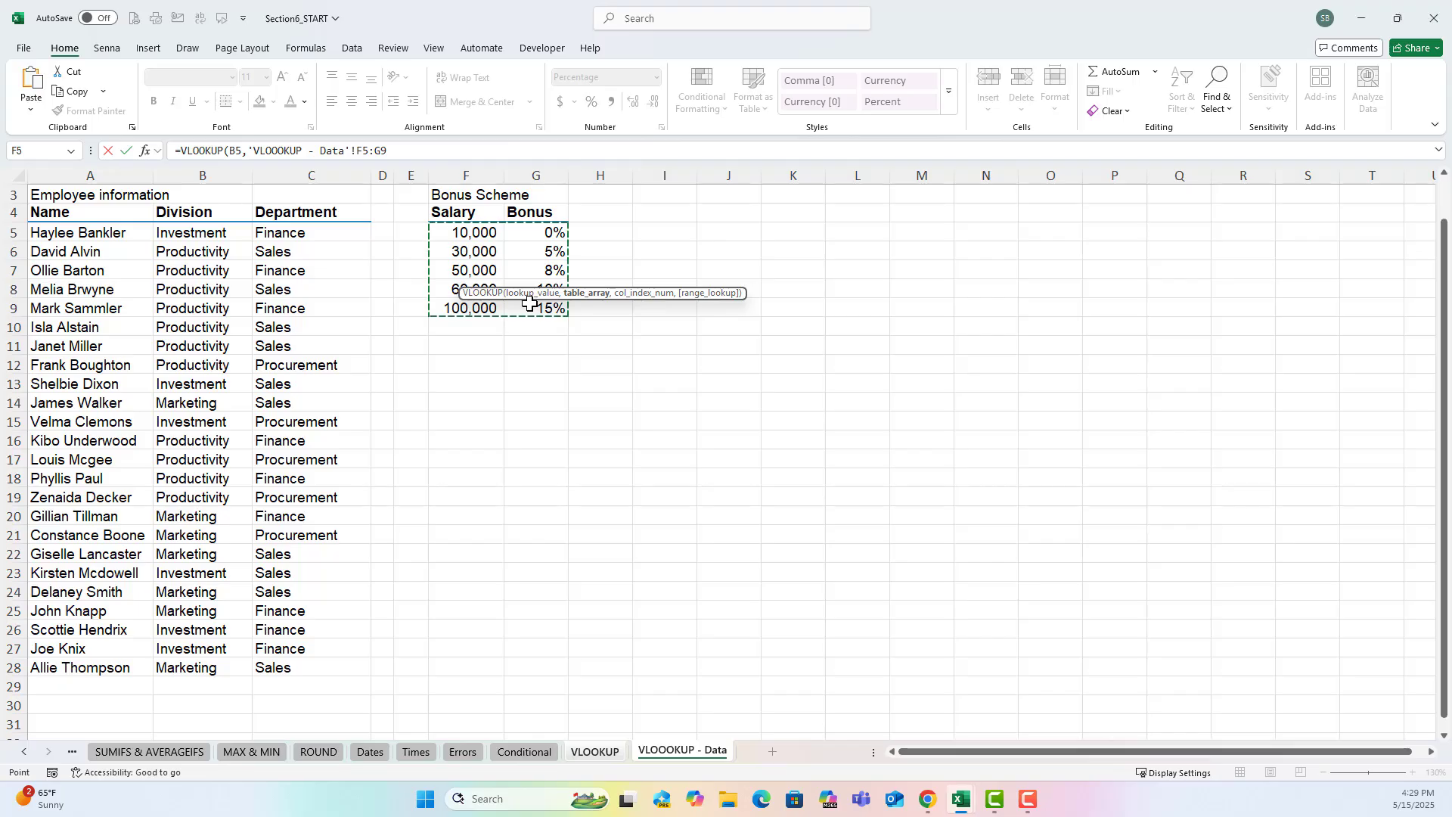
text(,)
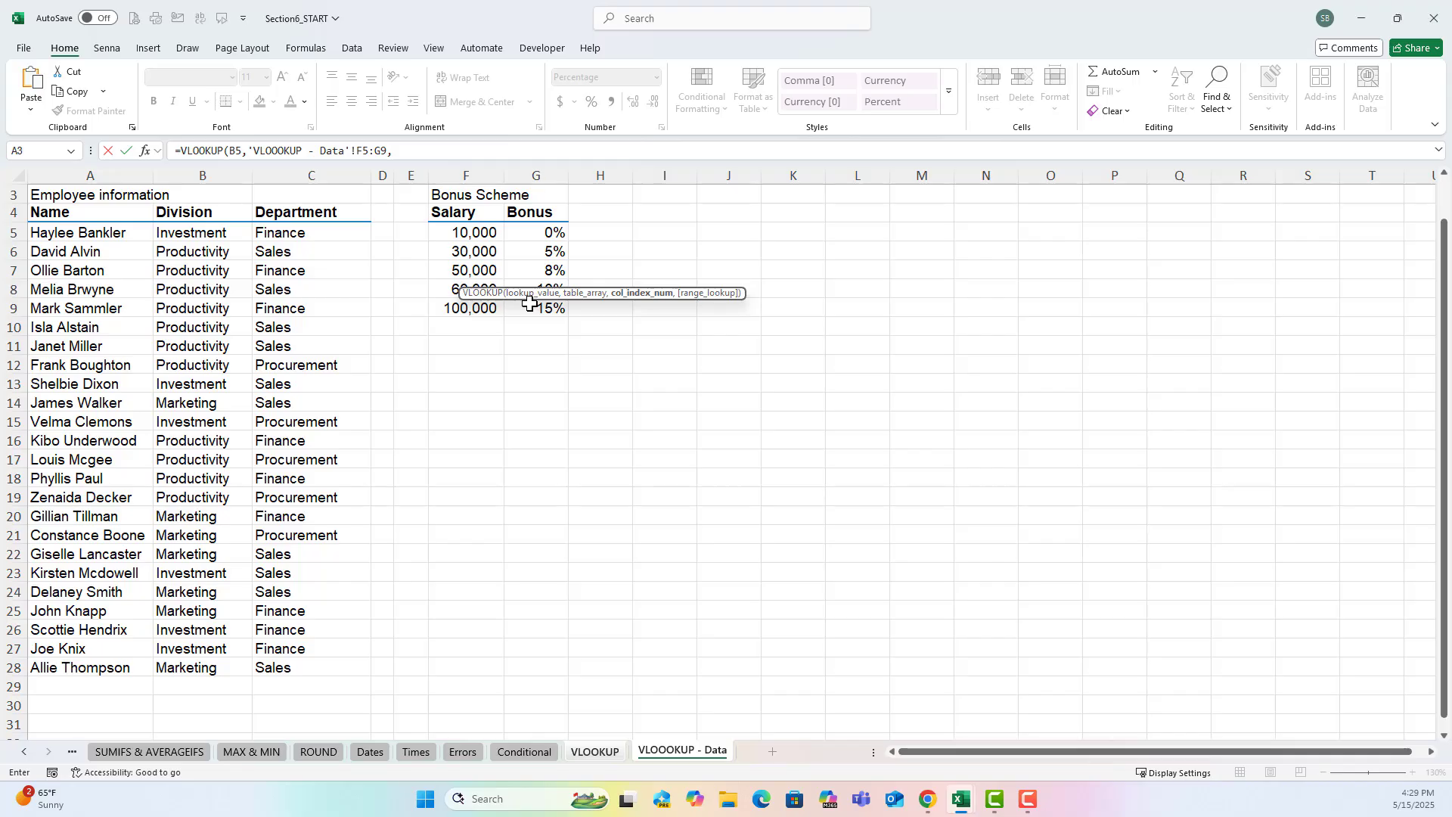
Complete the D5 bonus formula with column index 2 and TRUE for an approximate match.
text(,)
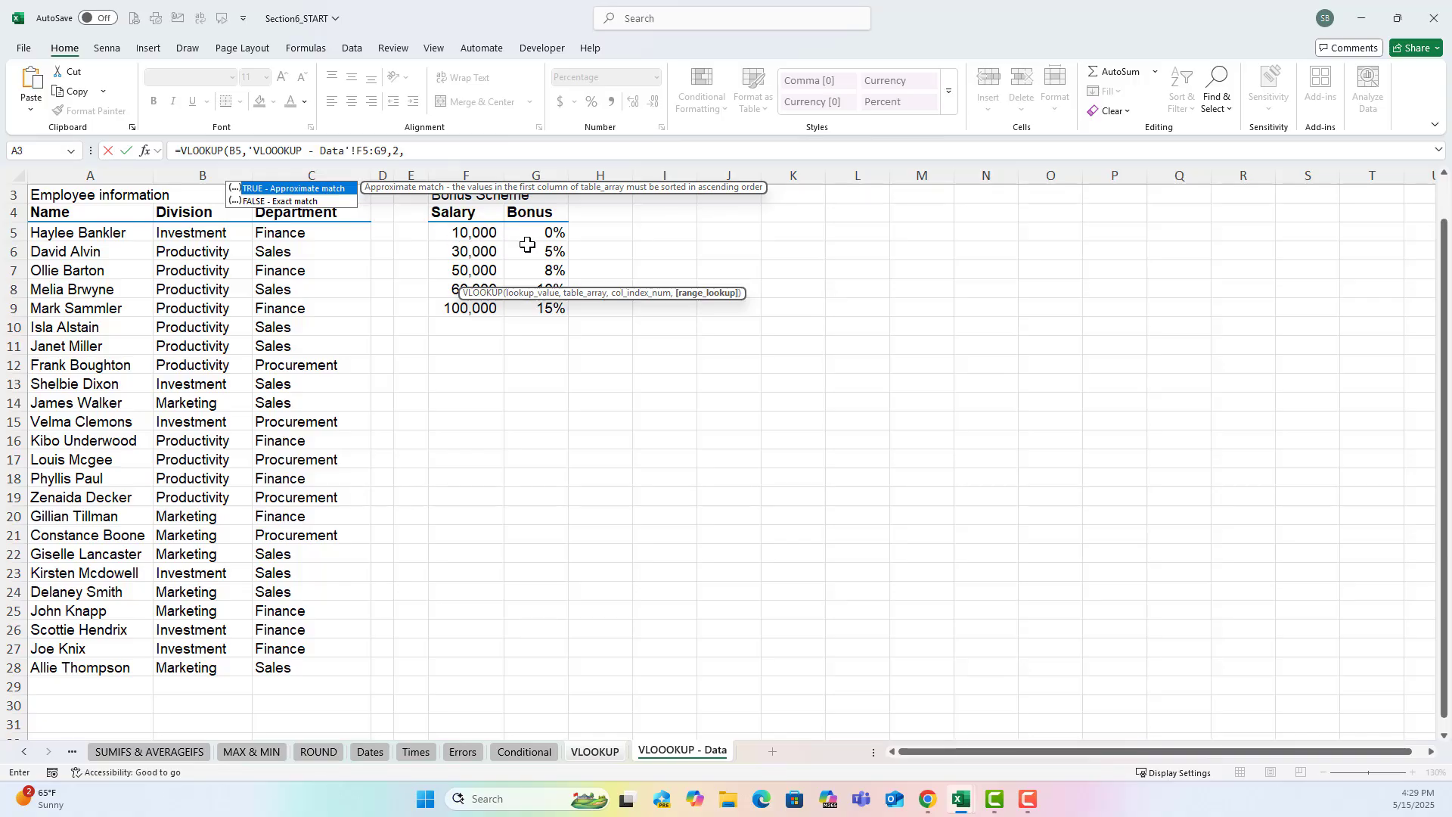
key(Tab)
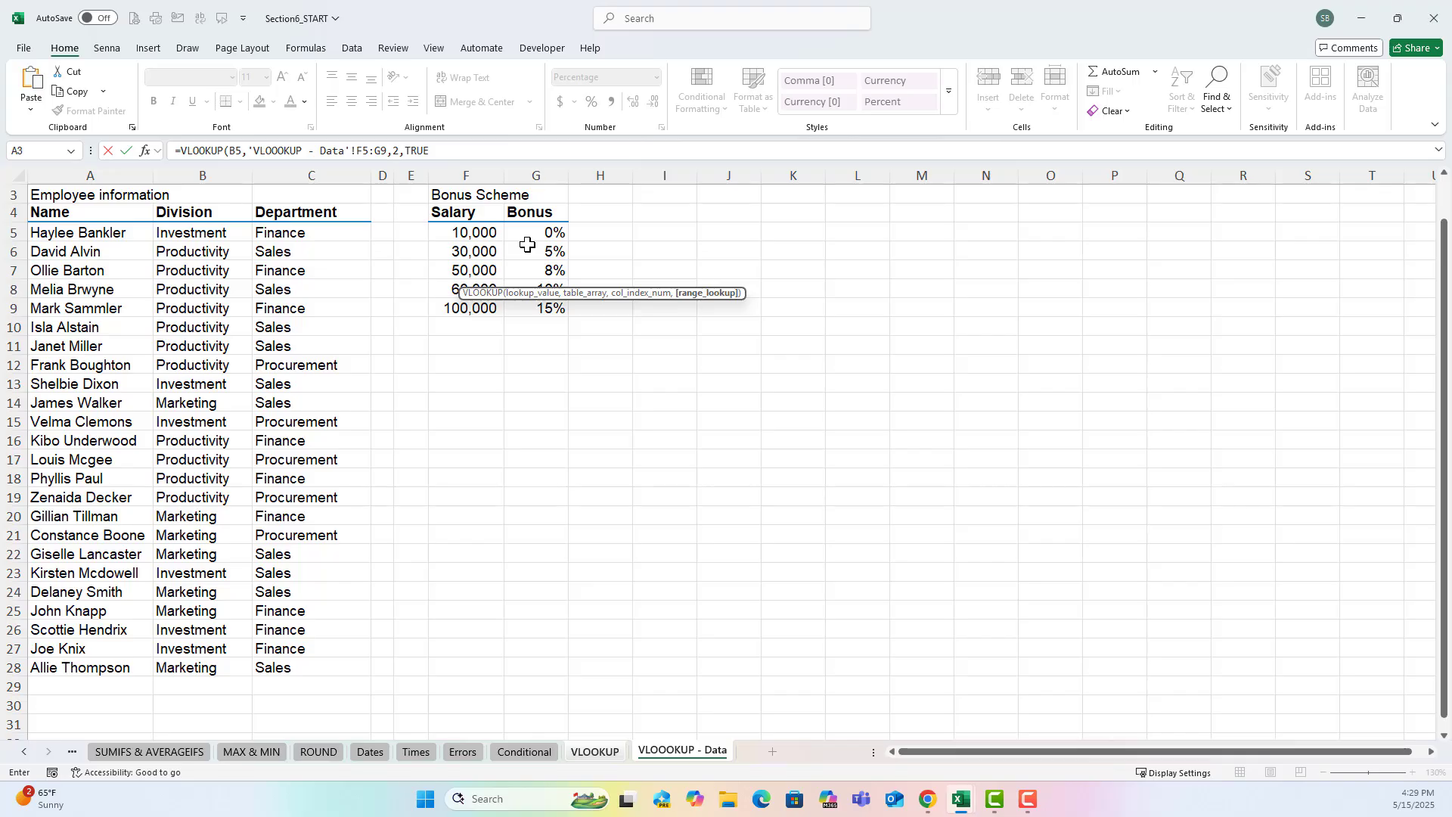
text())
key(Return)
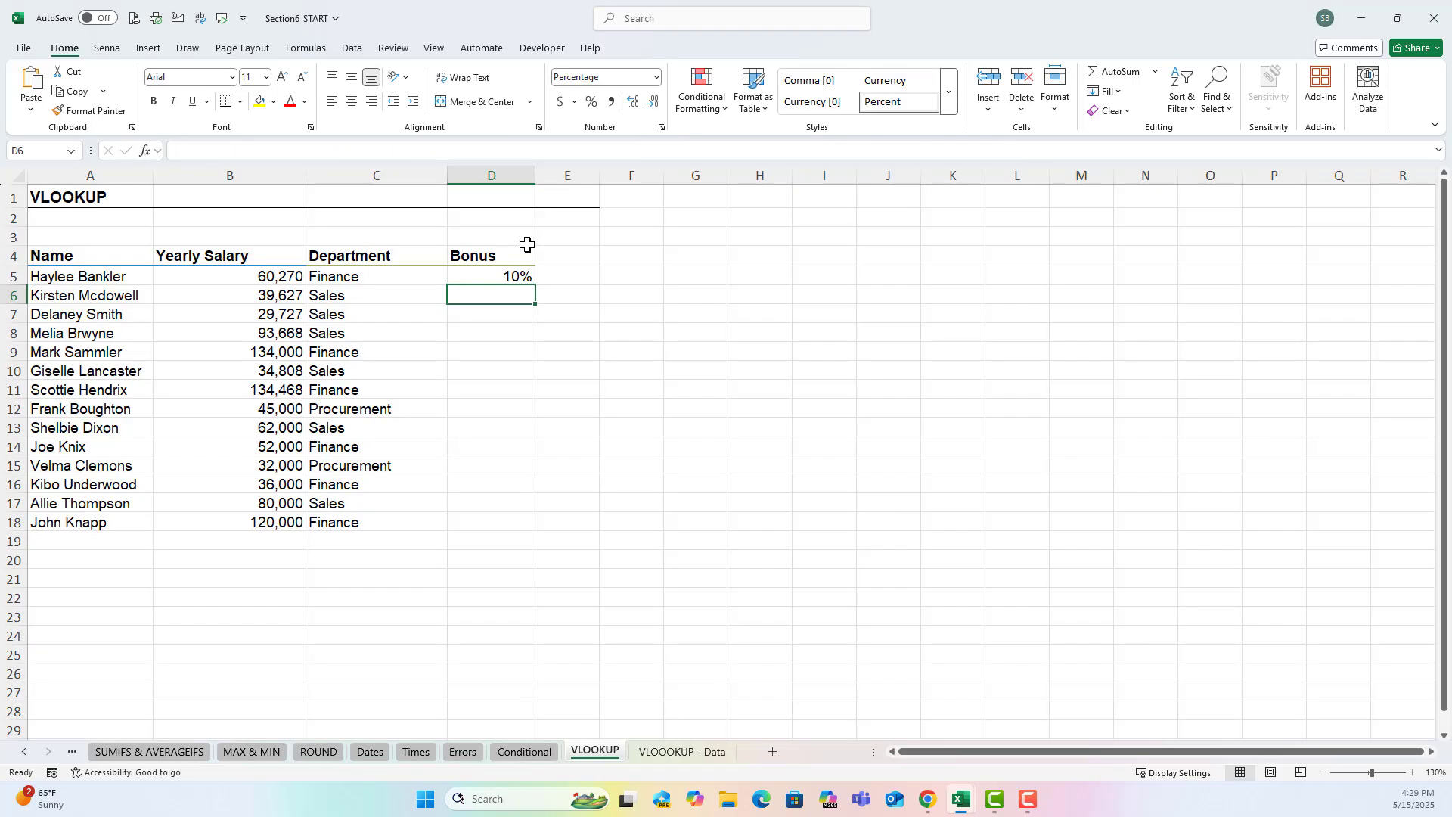
Make the table array in the D5 bonus formula absolute as $F$5:$G$9.
click(493, 276)
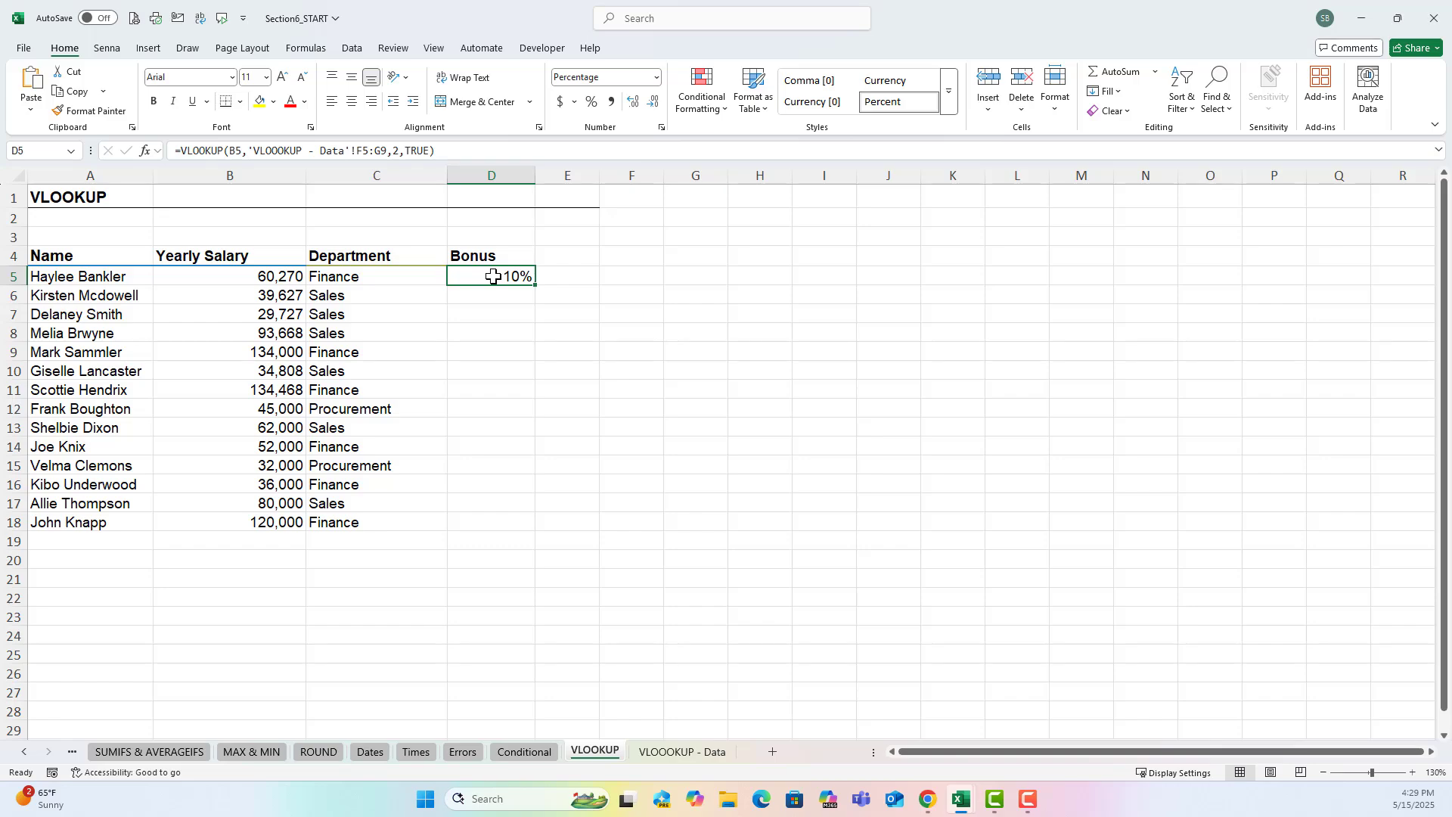
double_click(493, 276)
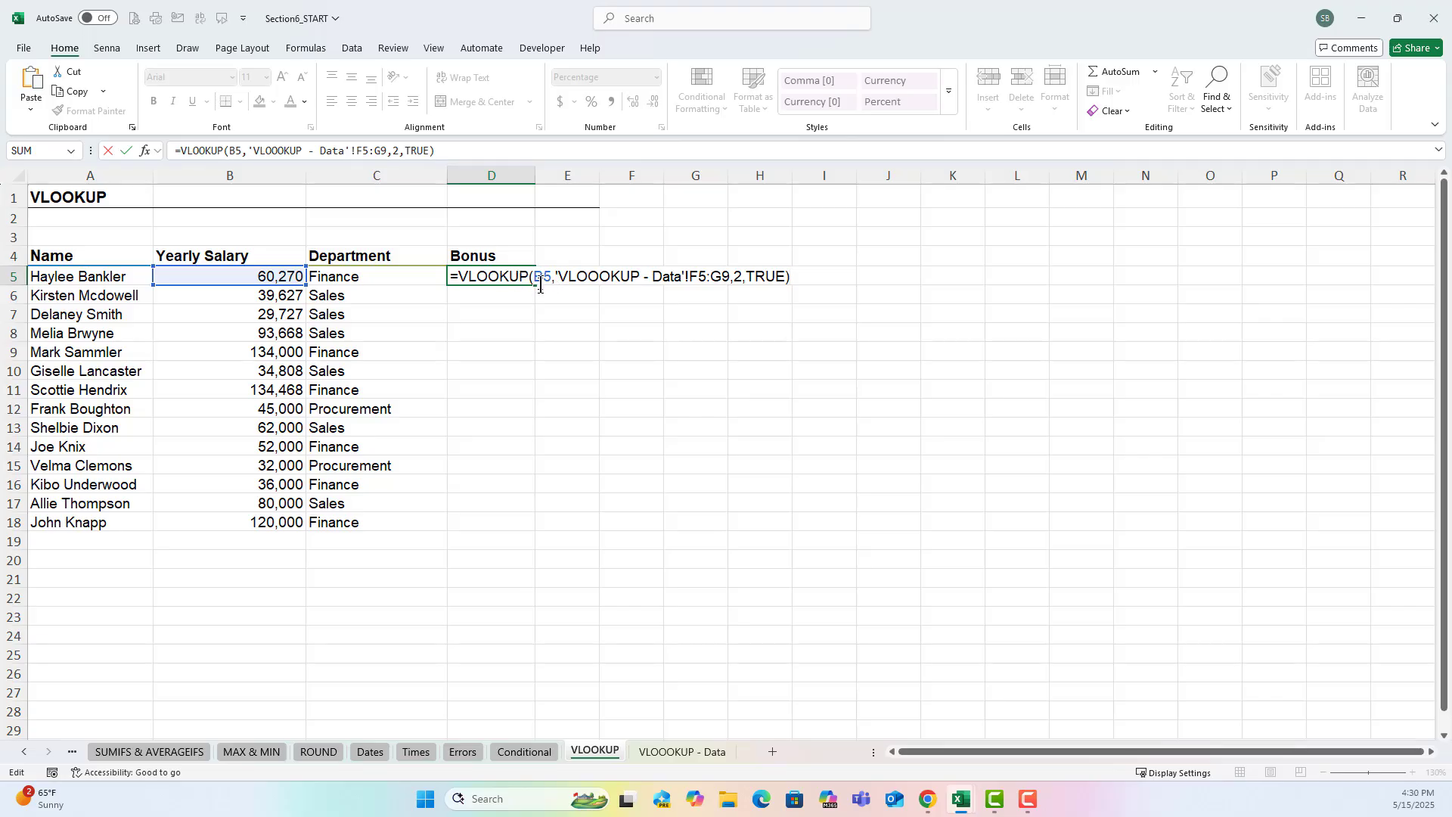
click(691, 275)
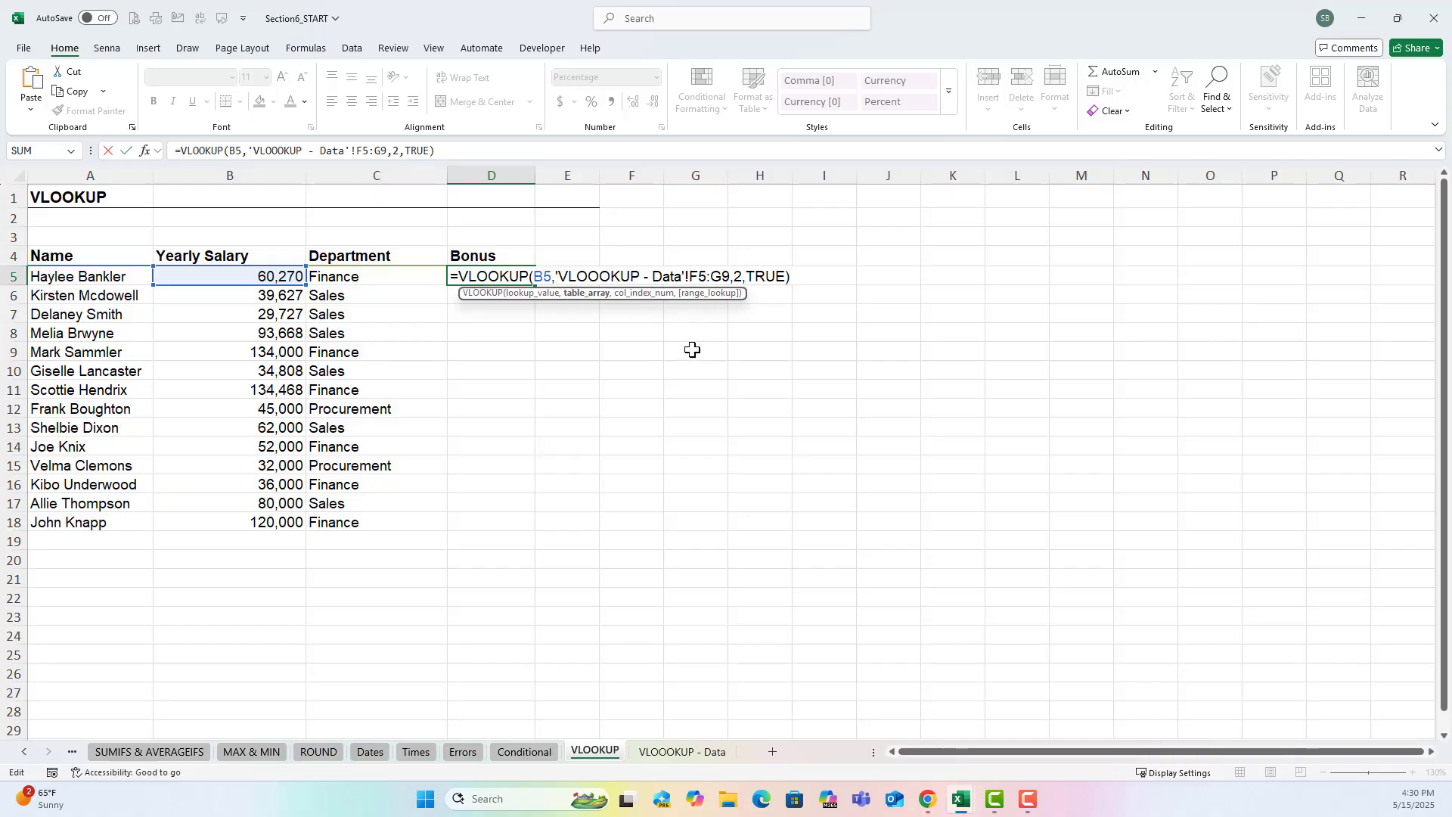
key(F4)
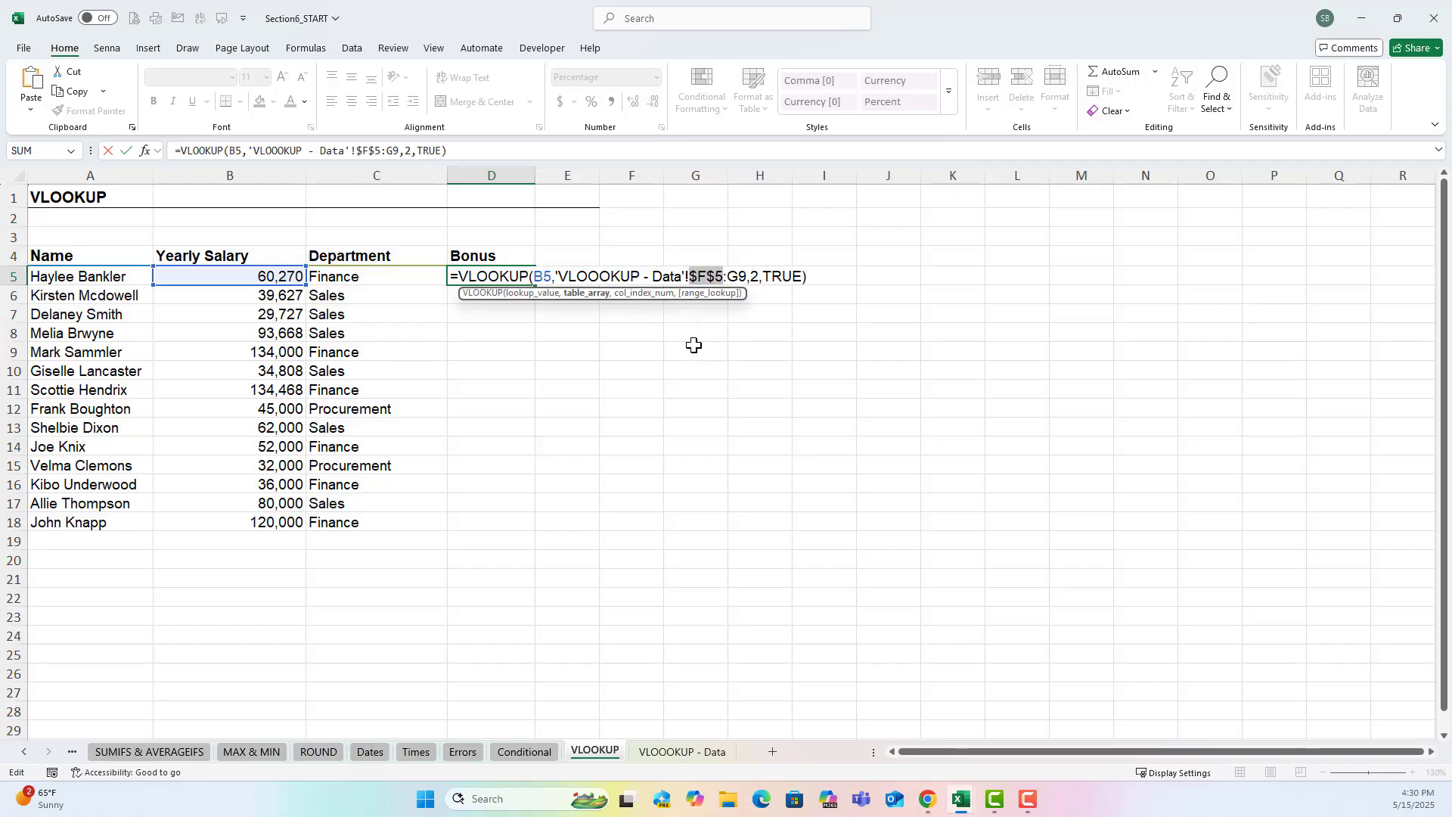
click(728, 276)
key(F4)
key(Return)
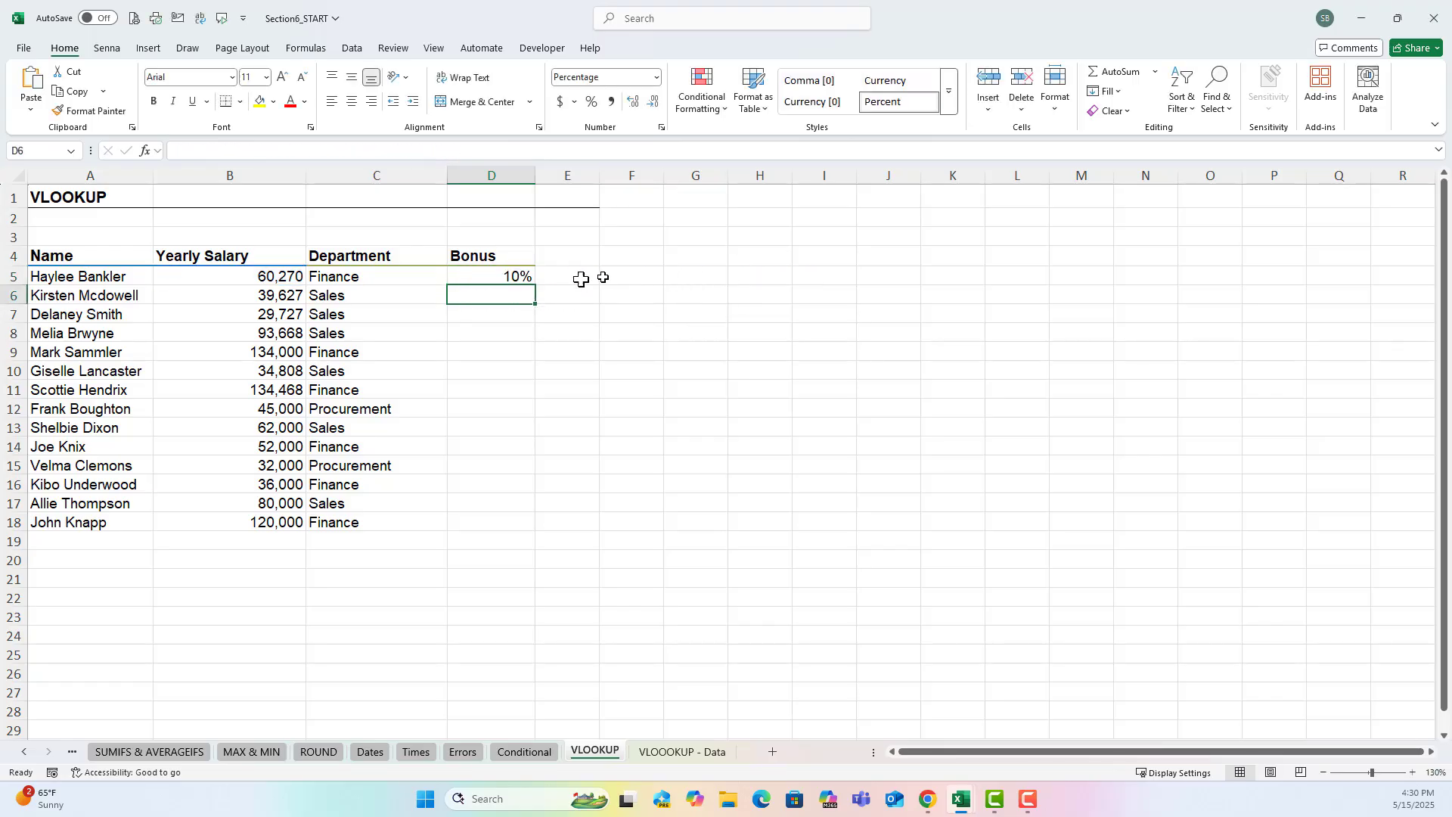
Fill the bonus formula from D5 down to D18.
click(526, 279)
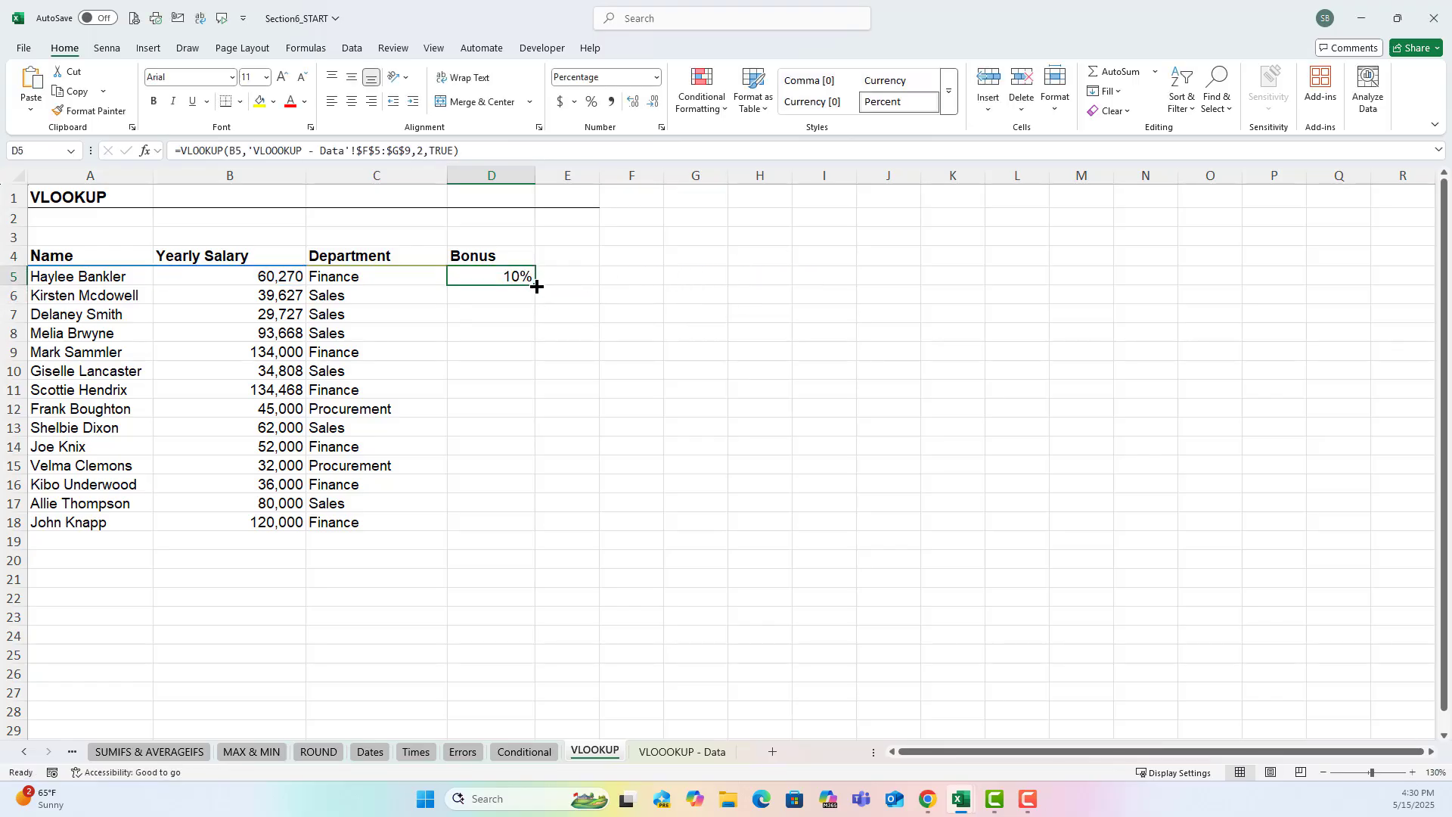
drag(536, 285, 511, 524)
click(586, 524)
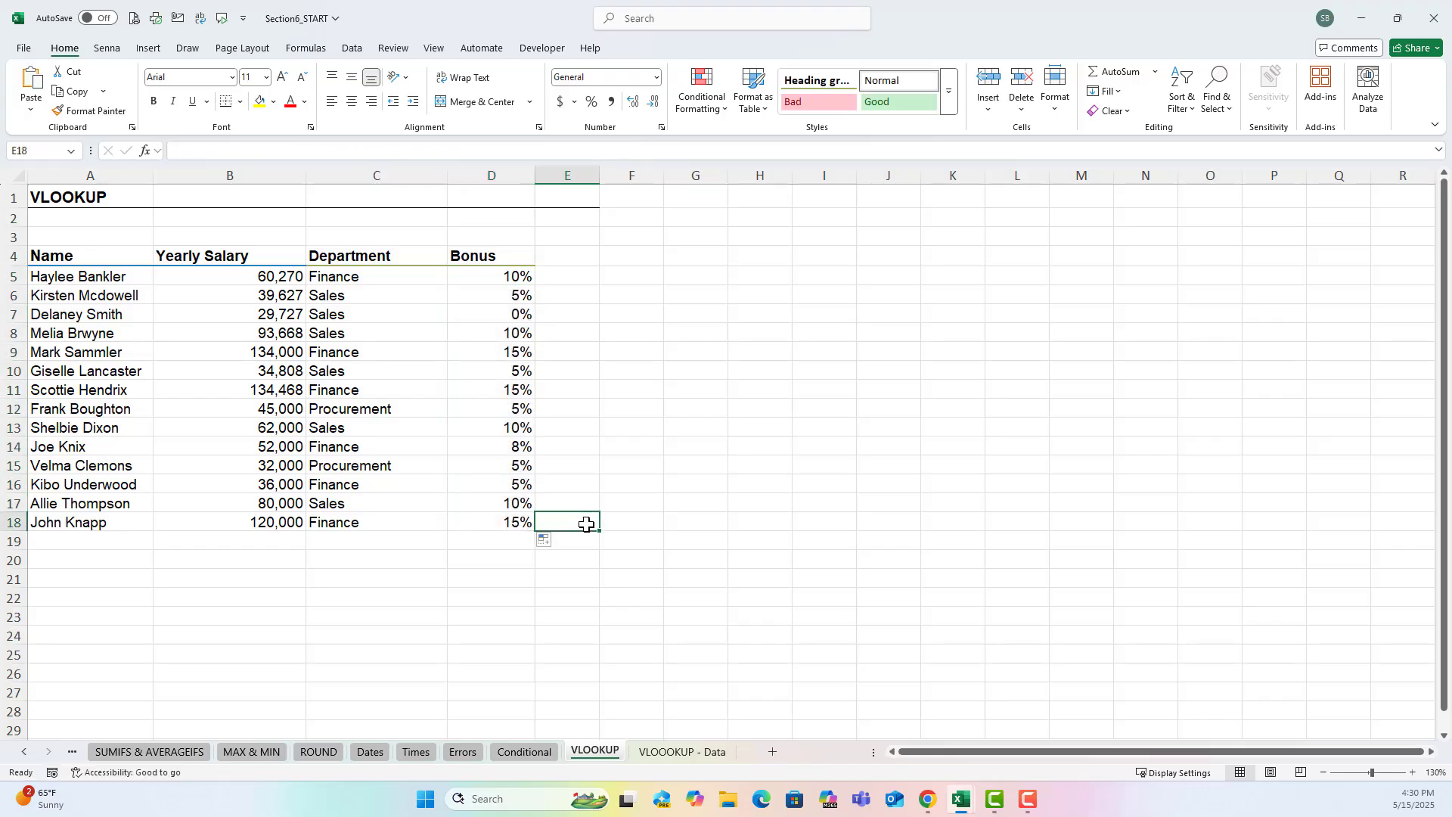